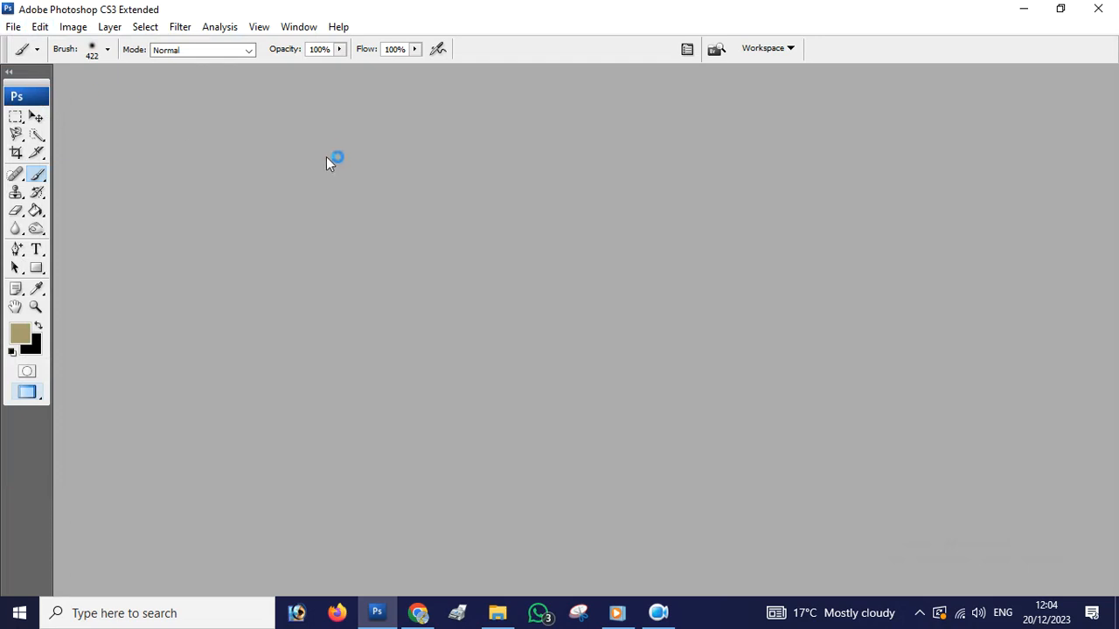
Open the "Banana" image from the Desktop.
click(694, 325)
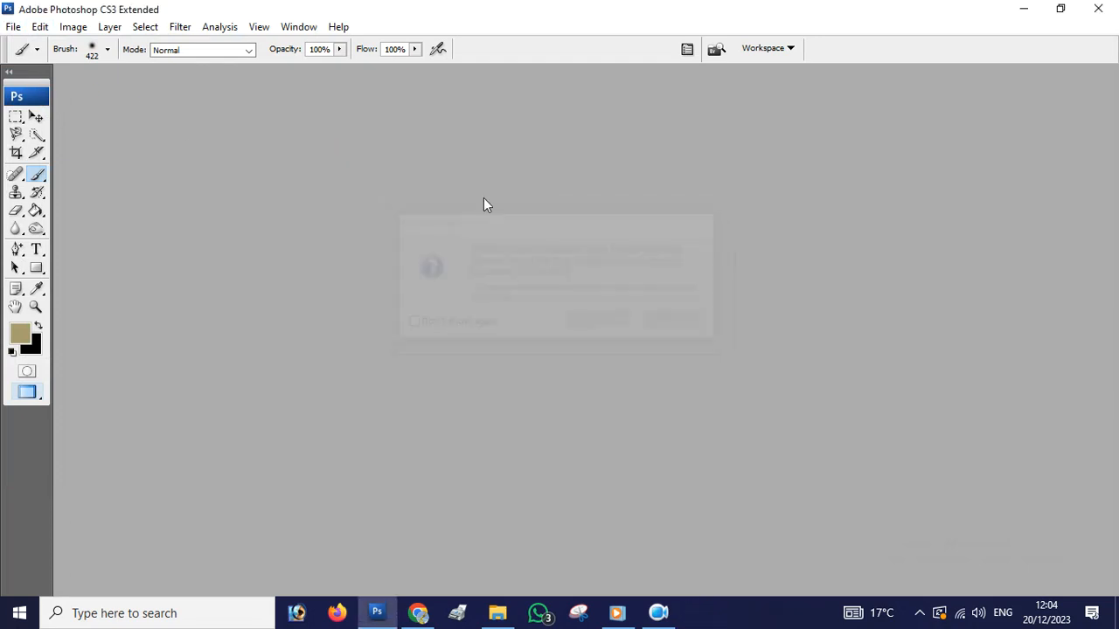
click(13, 27)
click(35, 61)
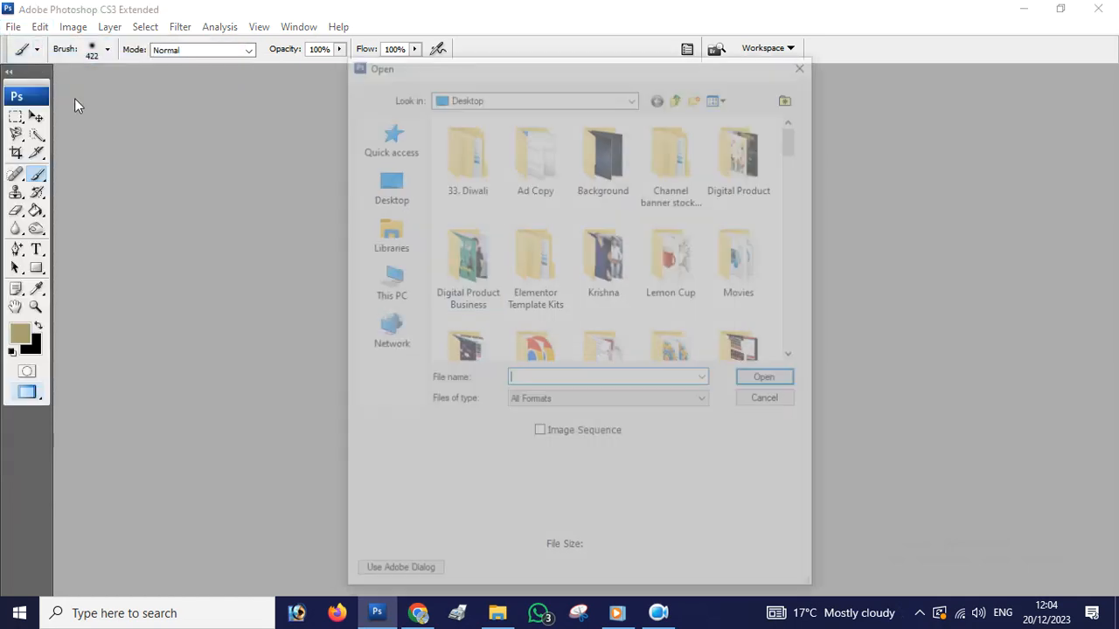
scroll(542, 213, down, 1)
scroll(577, 219, down, 10)
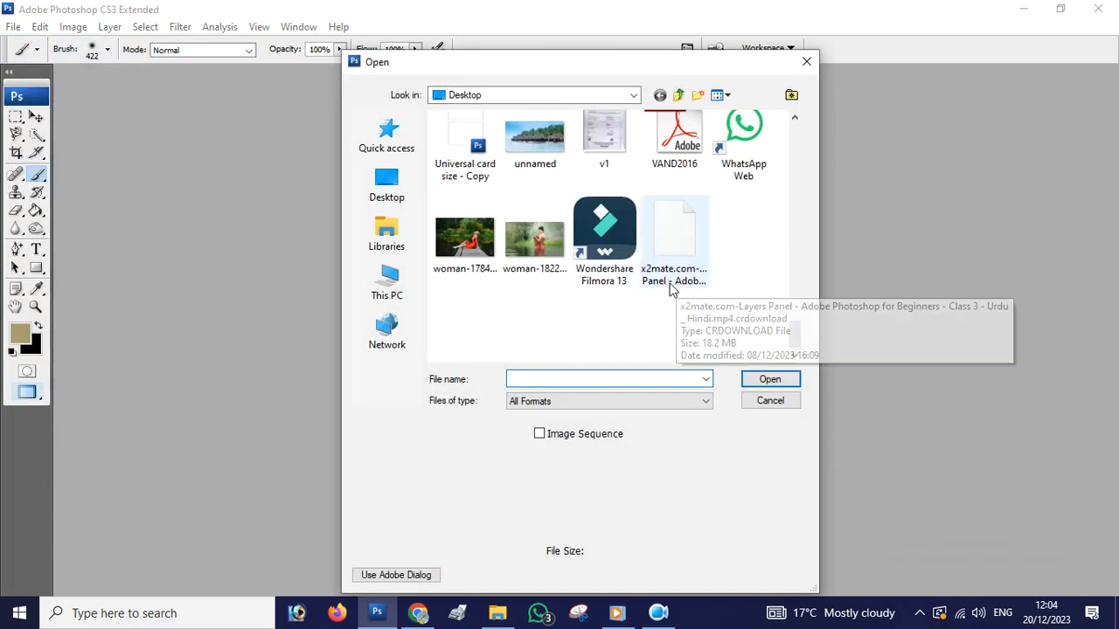
scroll(699, 314, up, 10)
scroll(668, 290, up, 5)
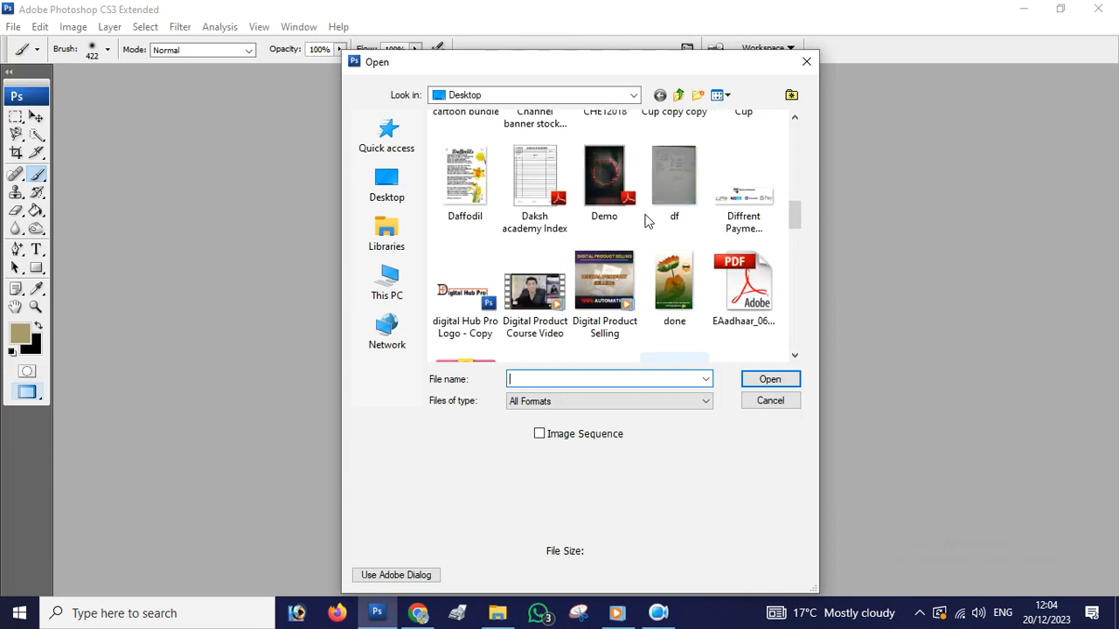
click(676, 297)
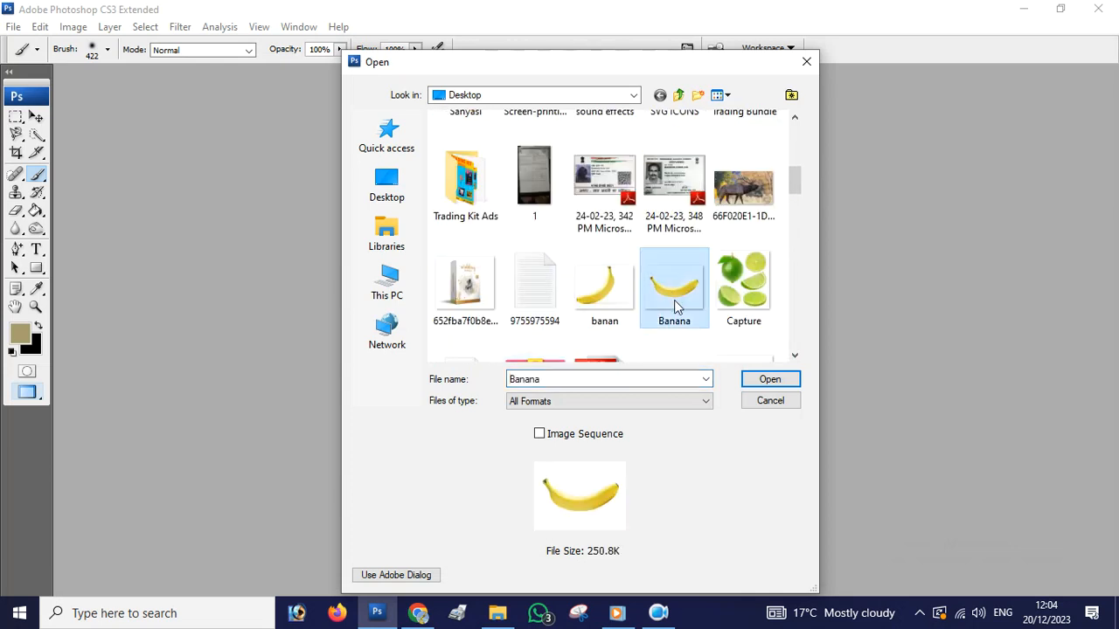
double_click(674, 298)
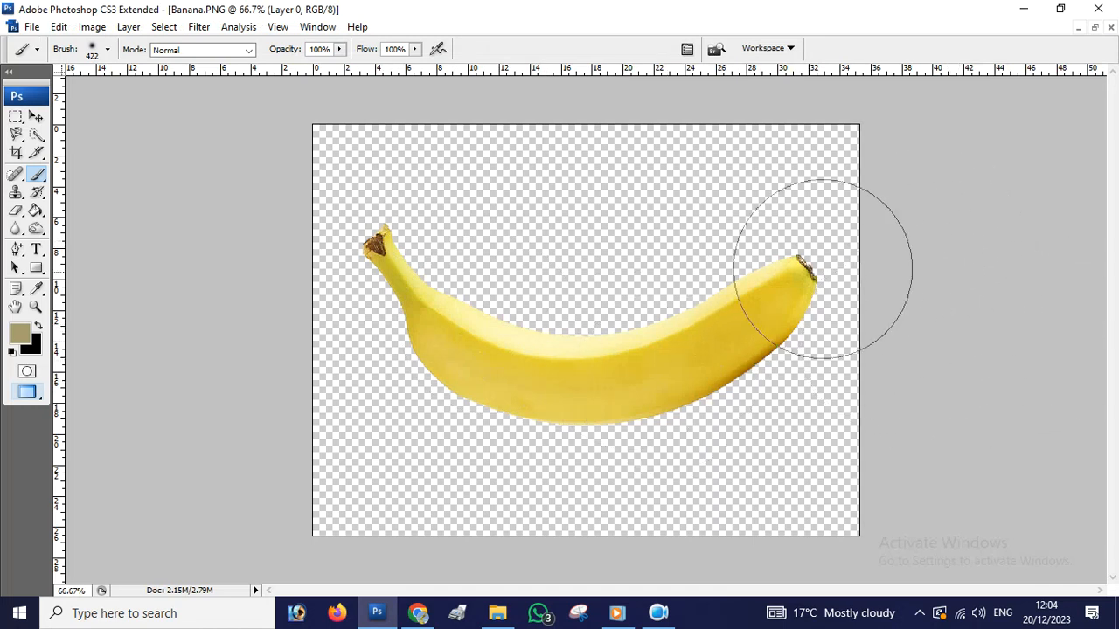
Show the Layers panel and add a new empty layer beneath the banana layer.
click(302, 27)
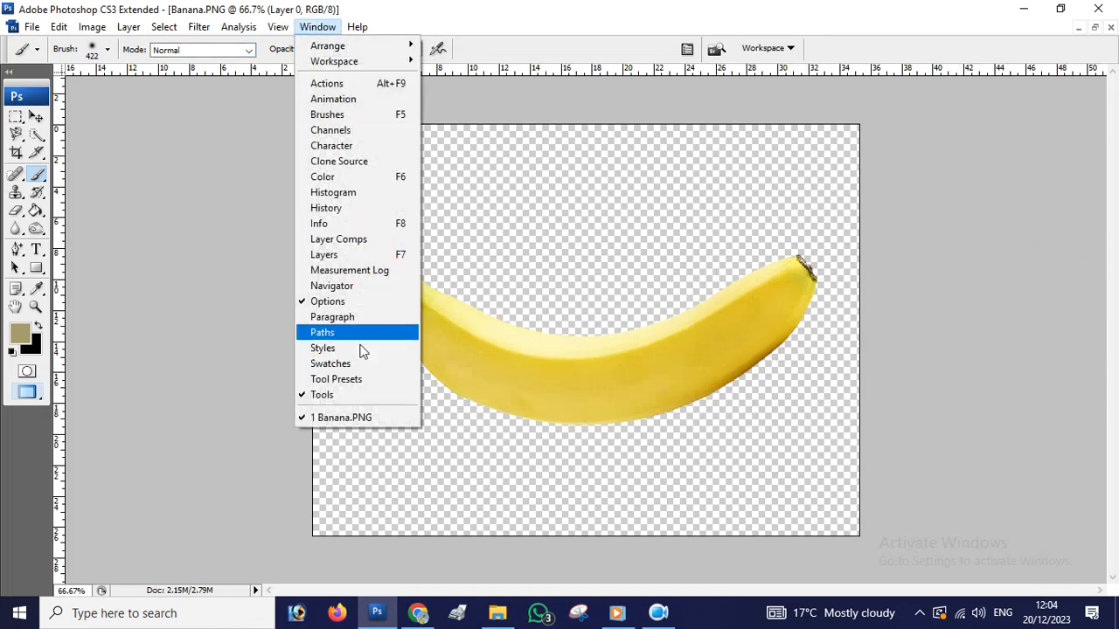
click(349, 255)
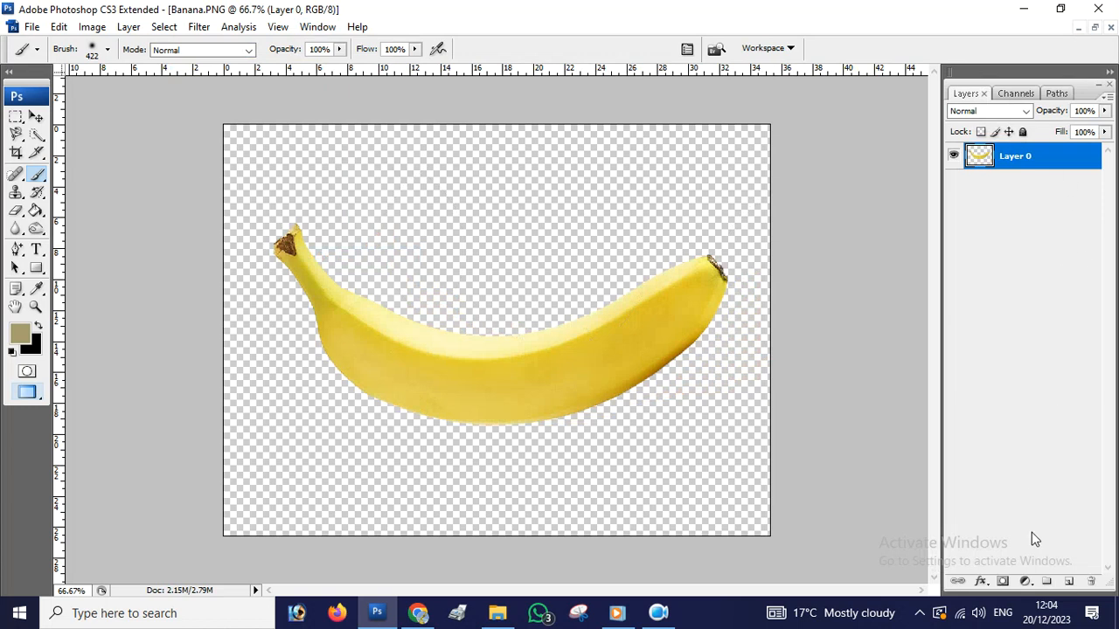
click(1068, 582)
drag(1023, 171, 1023, 194)
Fill the new bottom layer with white (ffffff) using the Paint Bucket and lock the layer completely.
click(36, 211)
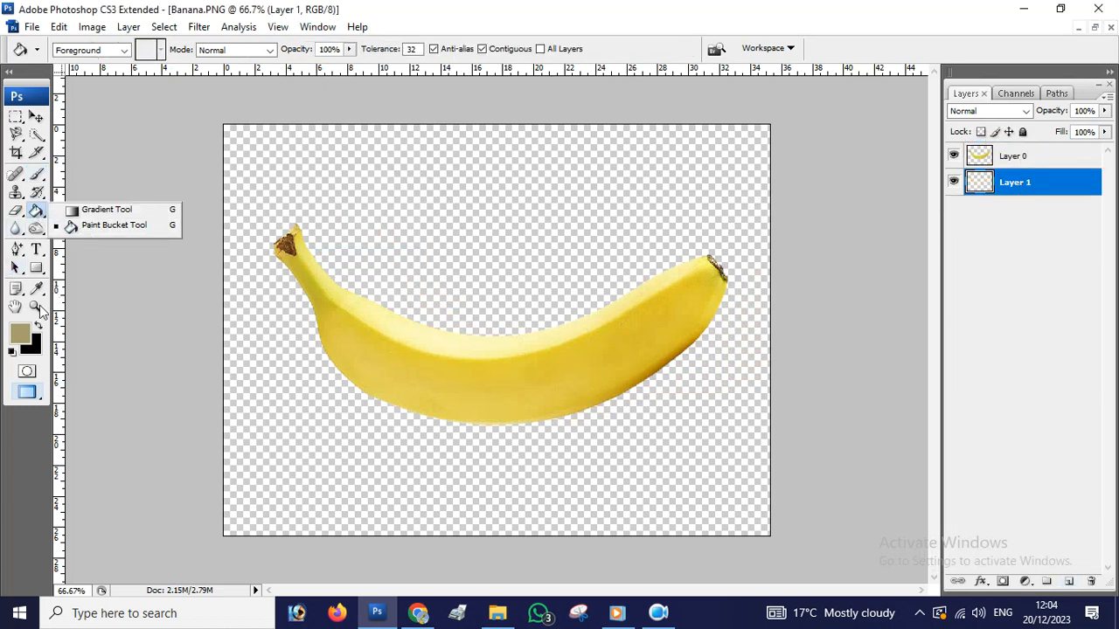
click(20, 333)
click(600, 138)
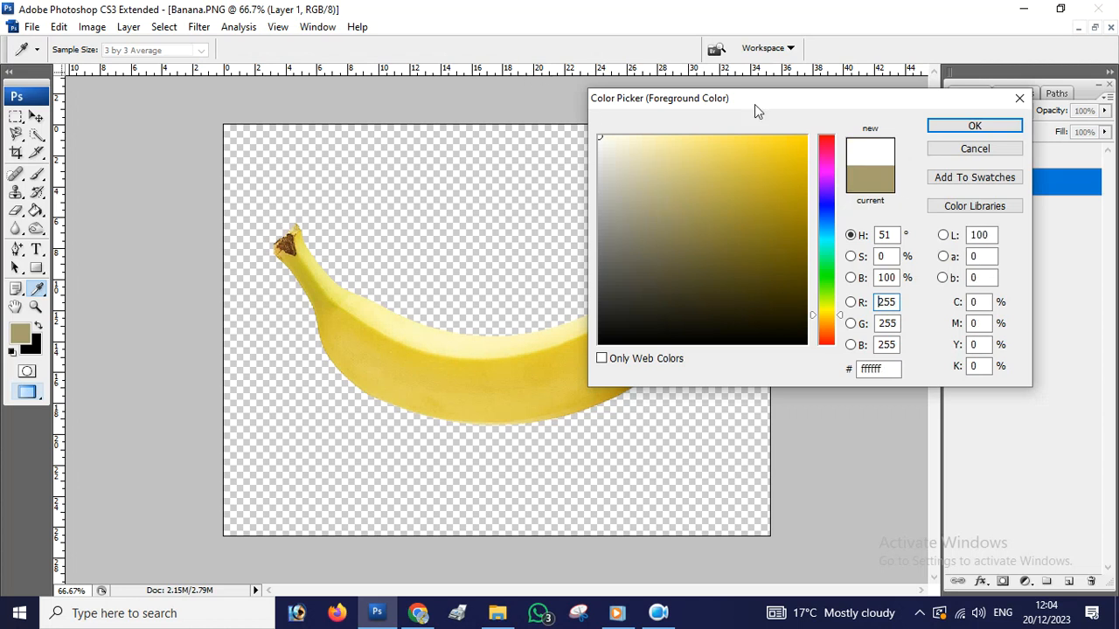
click(964, 131)
click(35, 210)
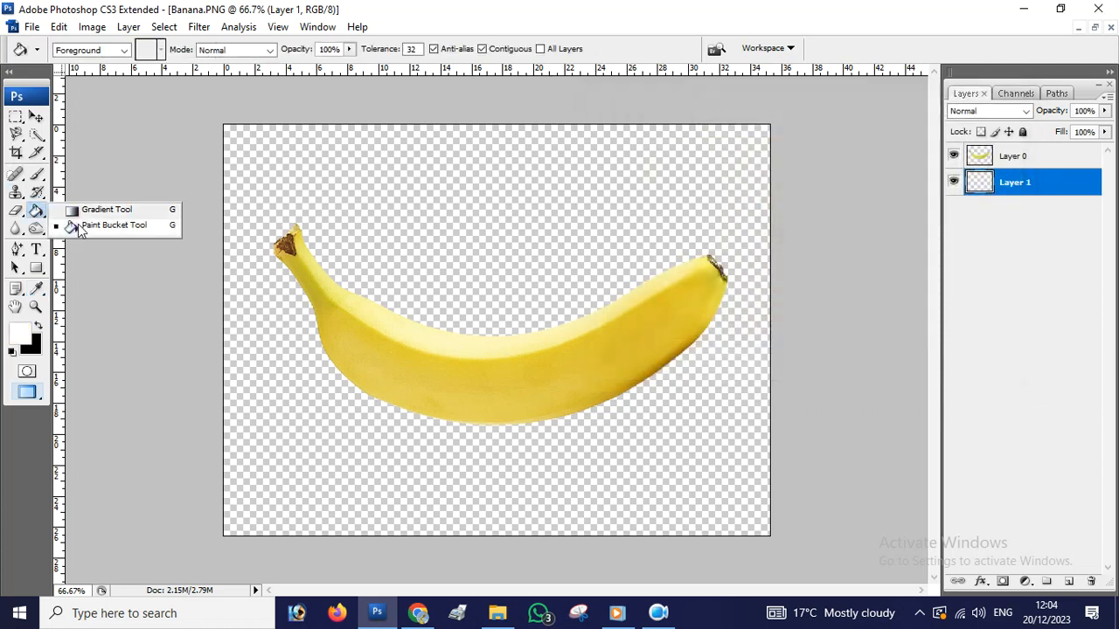
click(83, 224)
click(473, 223)
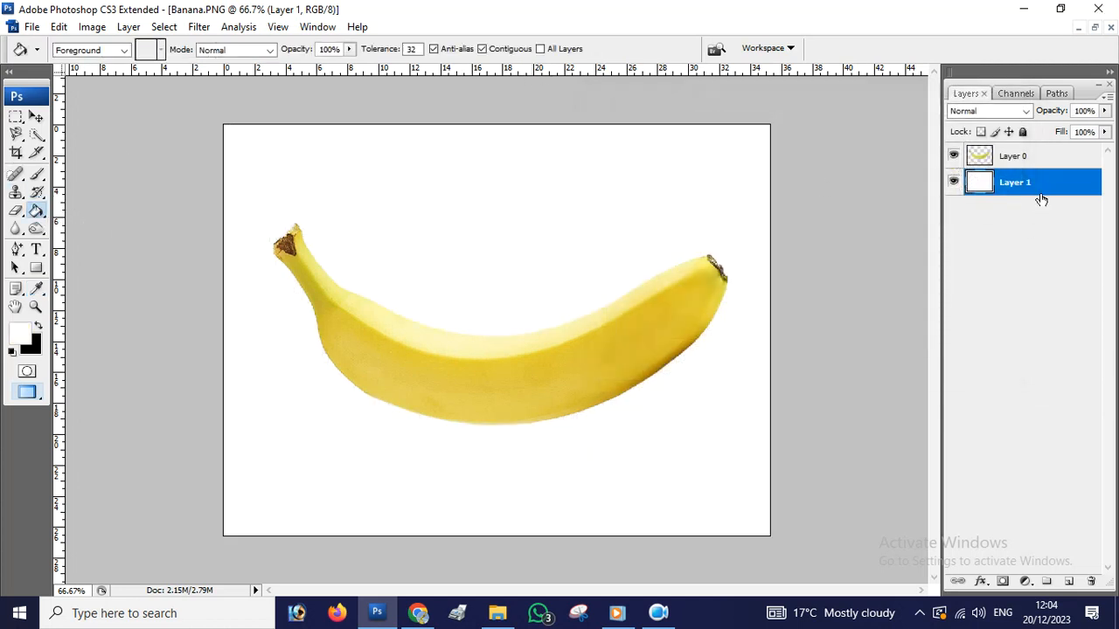
click(1024, 132)
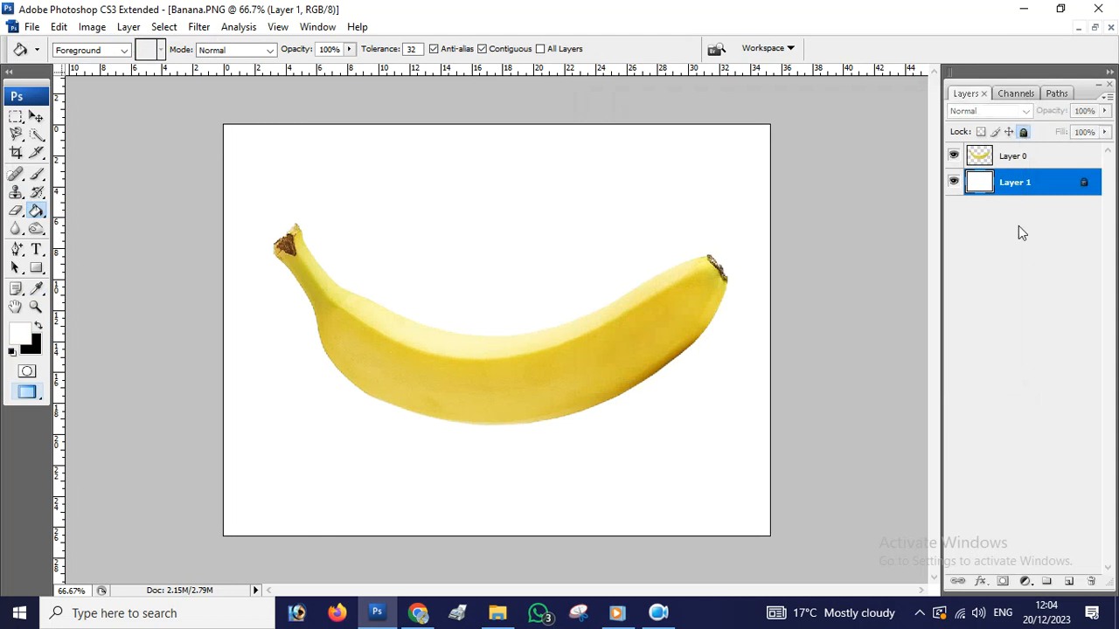
Select the banana layer (Layer 0) and duplicate it as "Layer 0 copy".
click(35, 118)
right_click(554, 354)
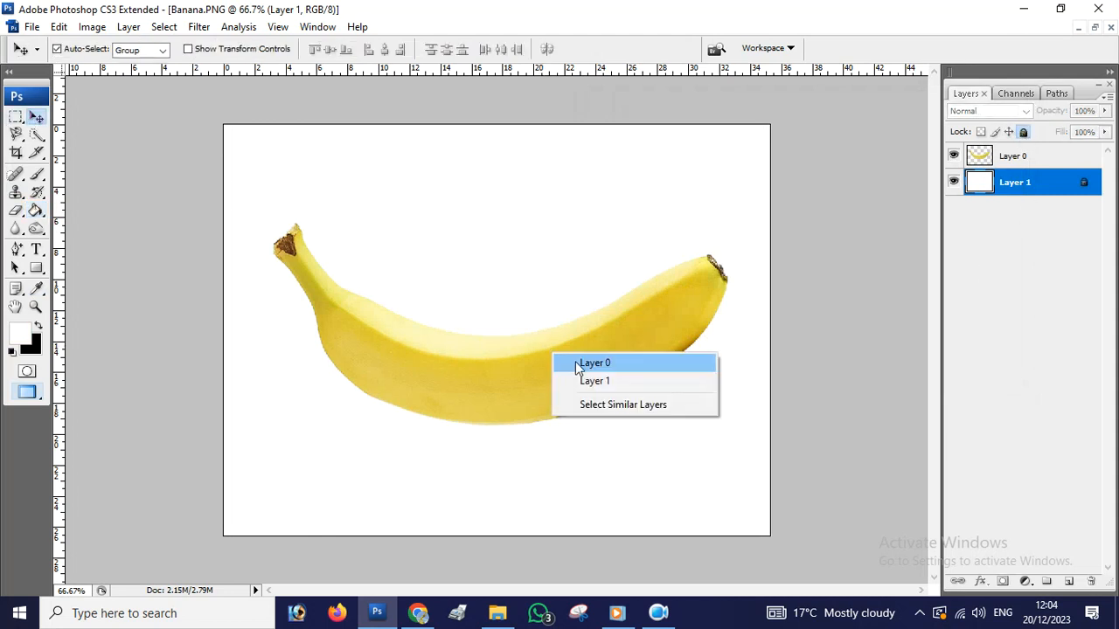
click(584, 362)
right_click(1012, 154)
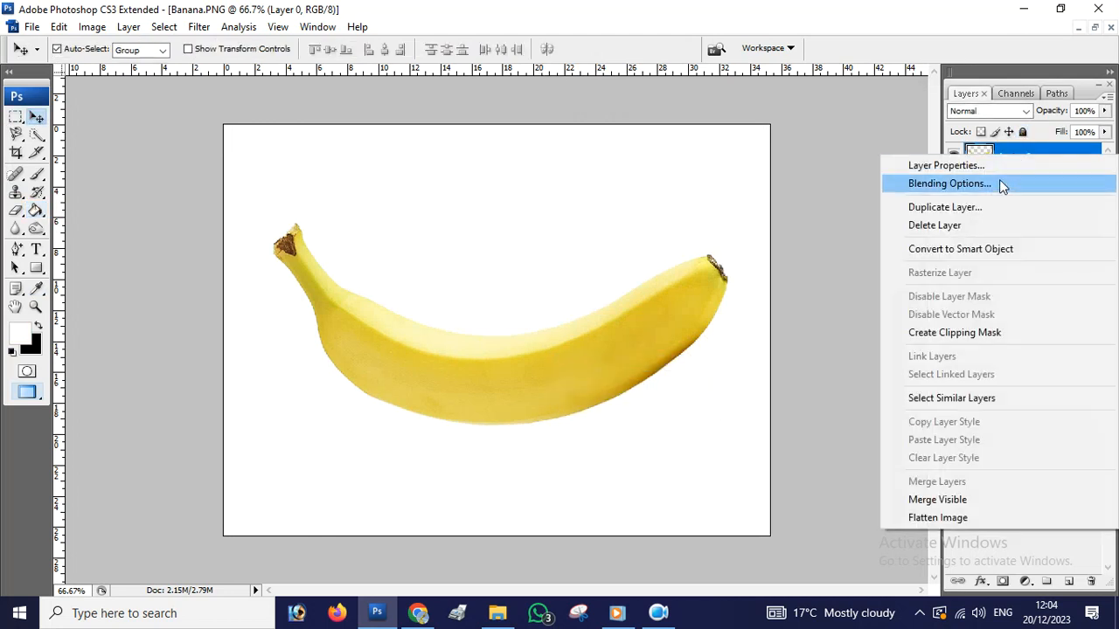
click(971, 211)
click(713, 185)
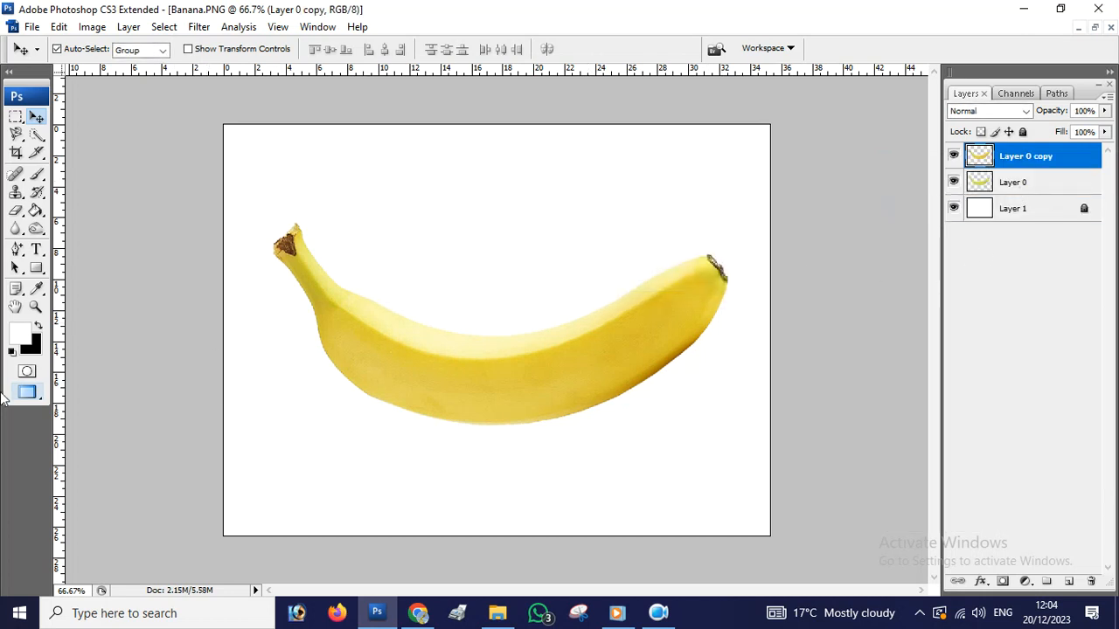
Add the text "BANANA" over the banana in Arial Black, 60 pt, coloured black (000000).
click(36, 250)
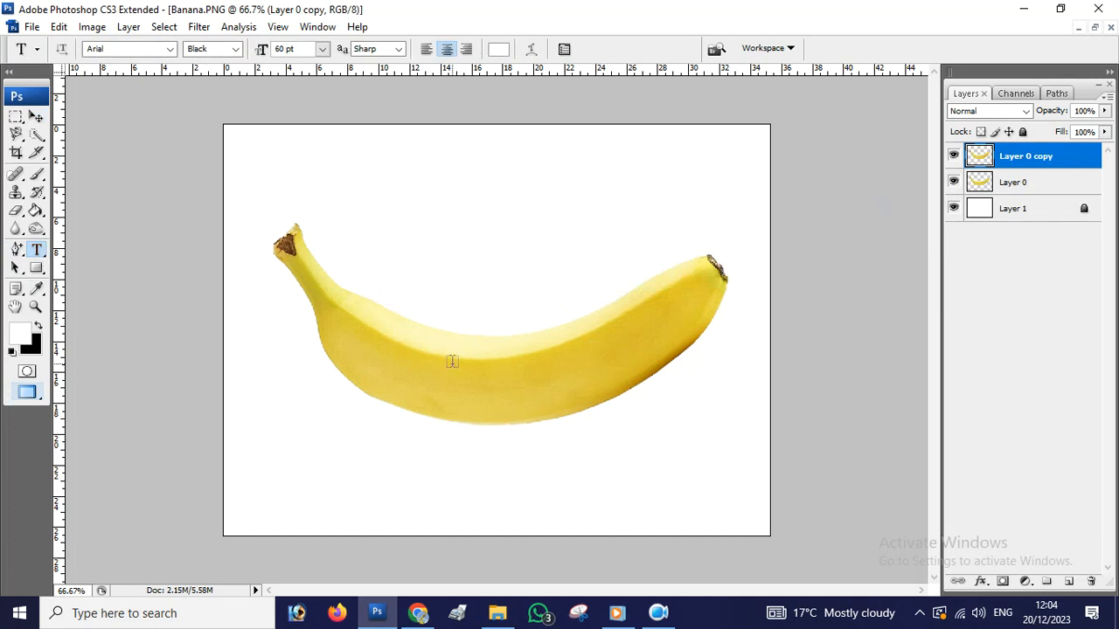
click(449, 370)
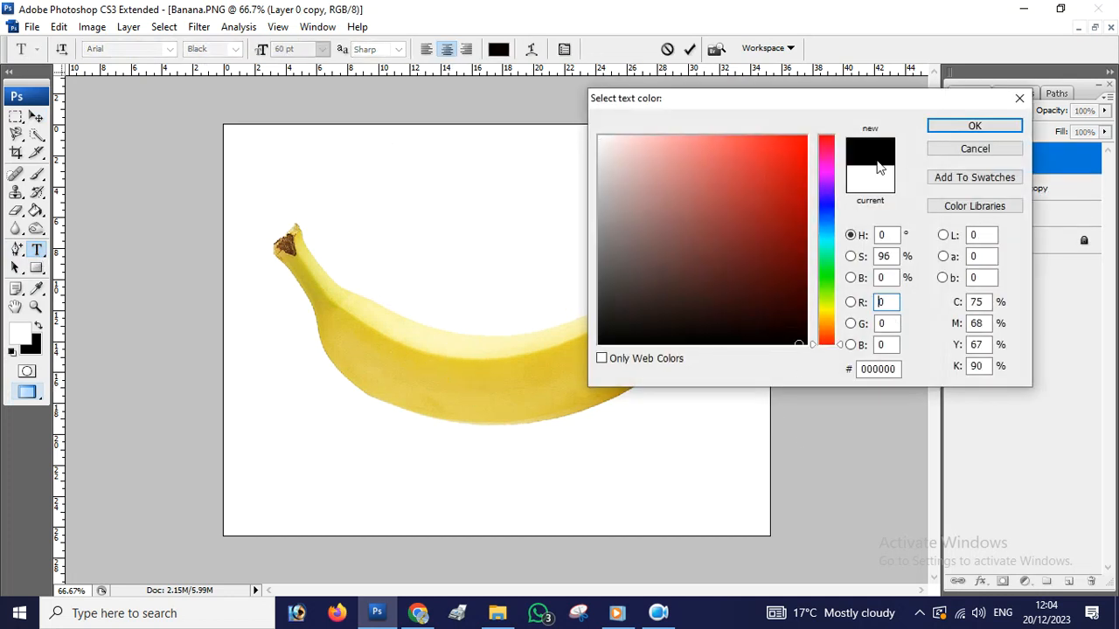
click(974, 126)
text(BANANA)
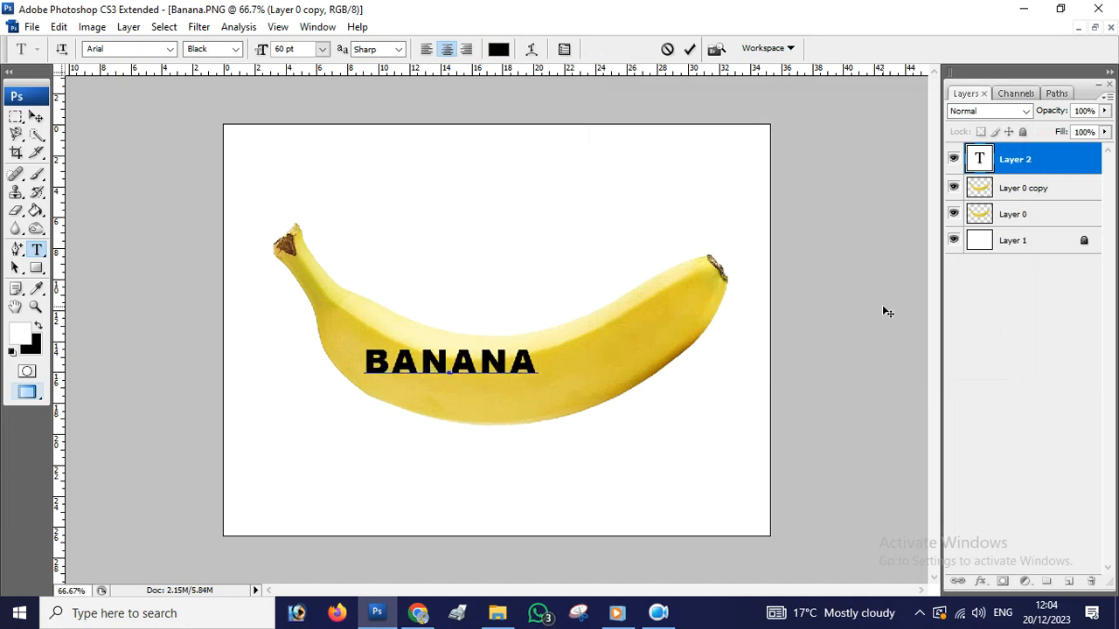
Convert the BANANA text layer to a smart object.
click(36, 117)
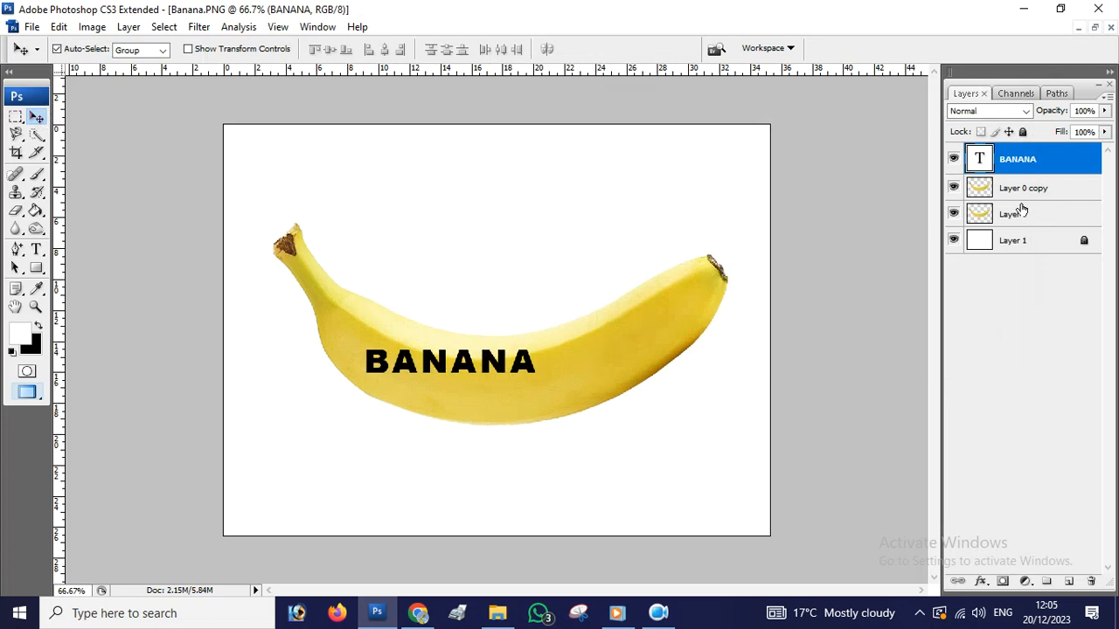
right_click(1032, 163)
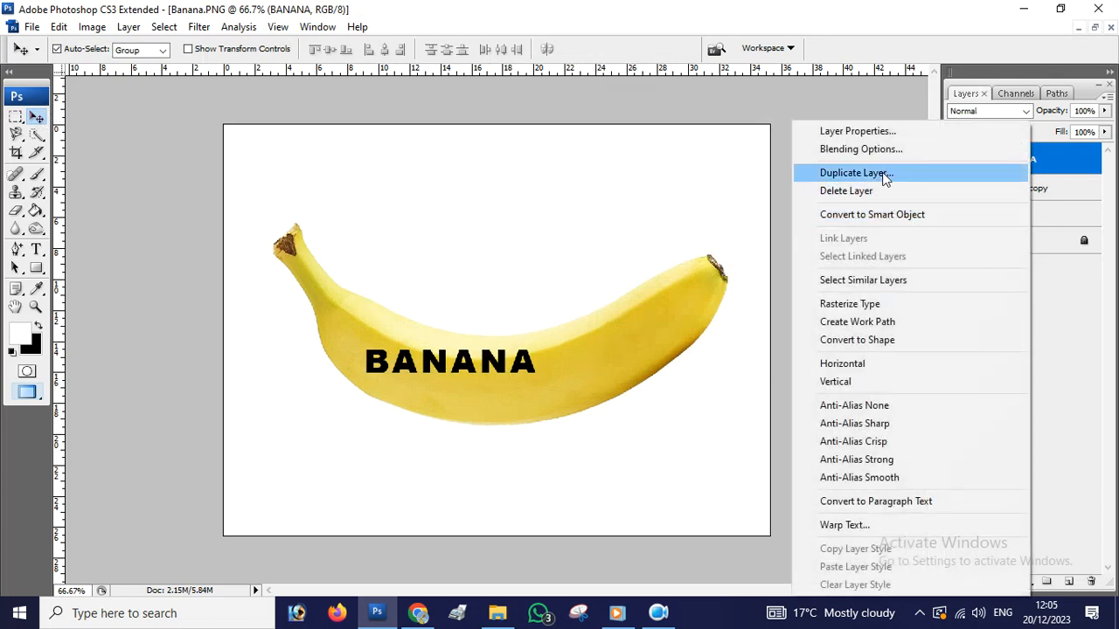
click(897, 215)
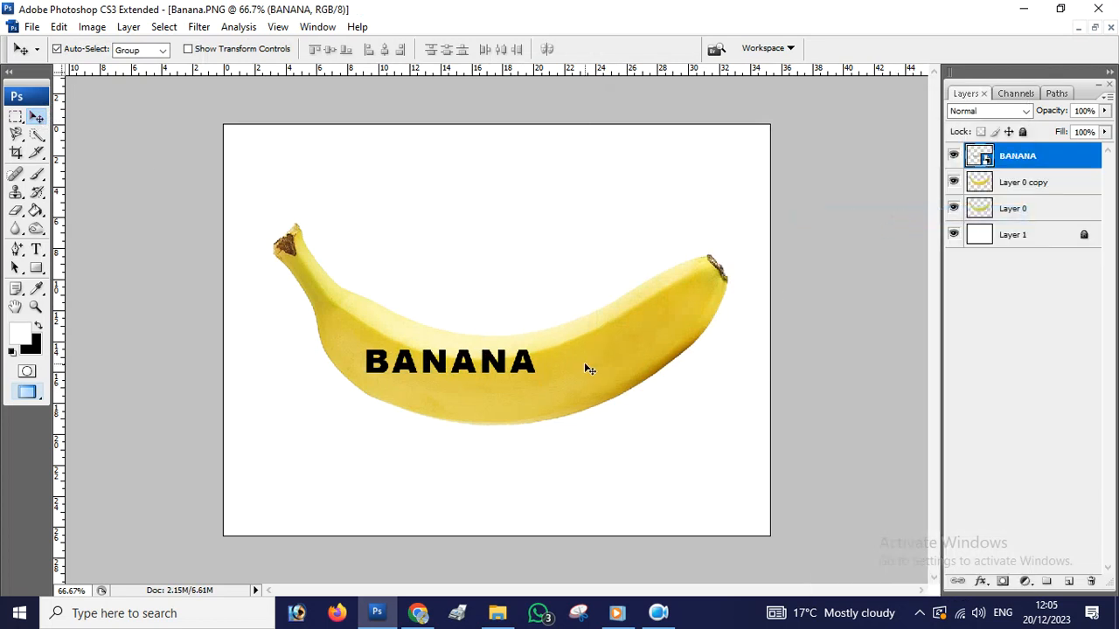
Free-transform the BANANA text to about 179% size, rotate it about -4.1°, and position it across the banana's body.
key(ctrl+t)
drag(518, 365, 710, 300)
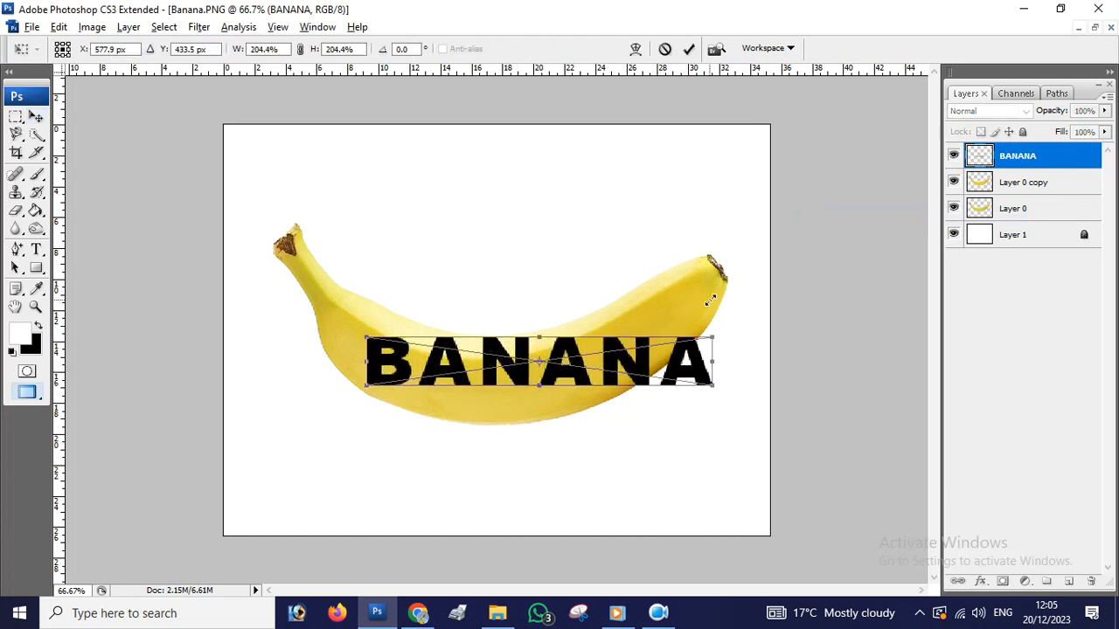
drag(697, 367, 716, 302)
drag(633, 340, 637, 362)
drag(544, 361, 561, 350)
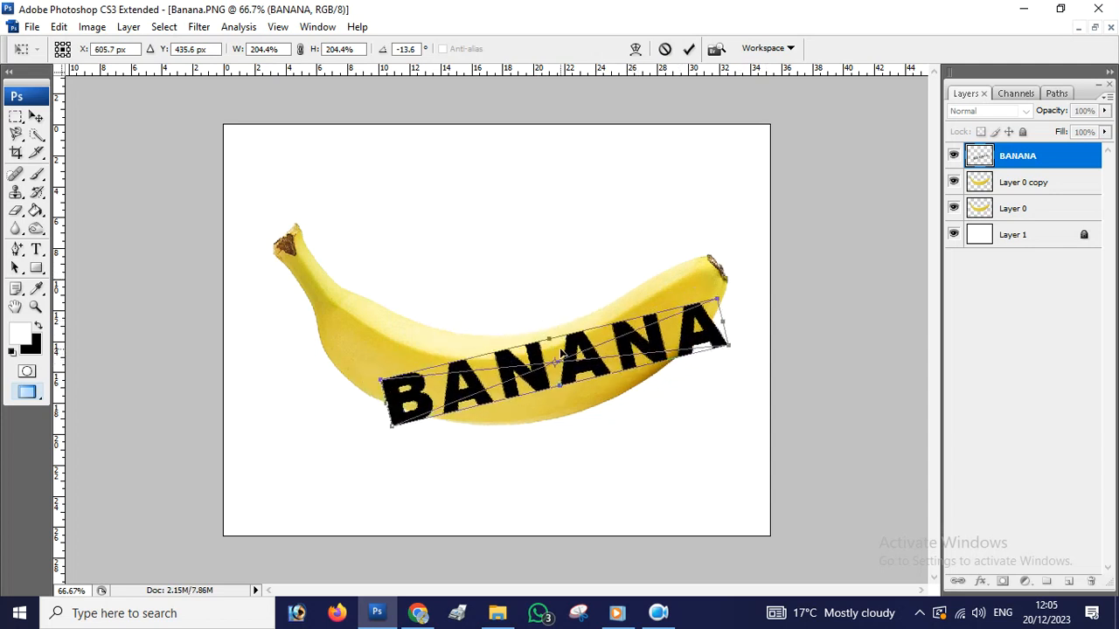
drag(742, 329, 772, 351)
drag(644, 336, 622, 337)
drag(709, 366, 688, 360)
drag(667, 338, 643, 339)
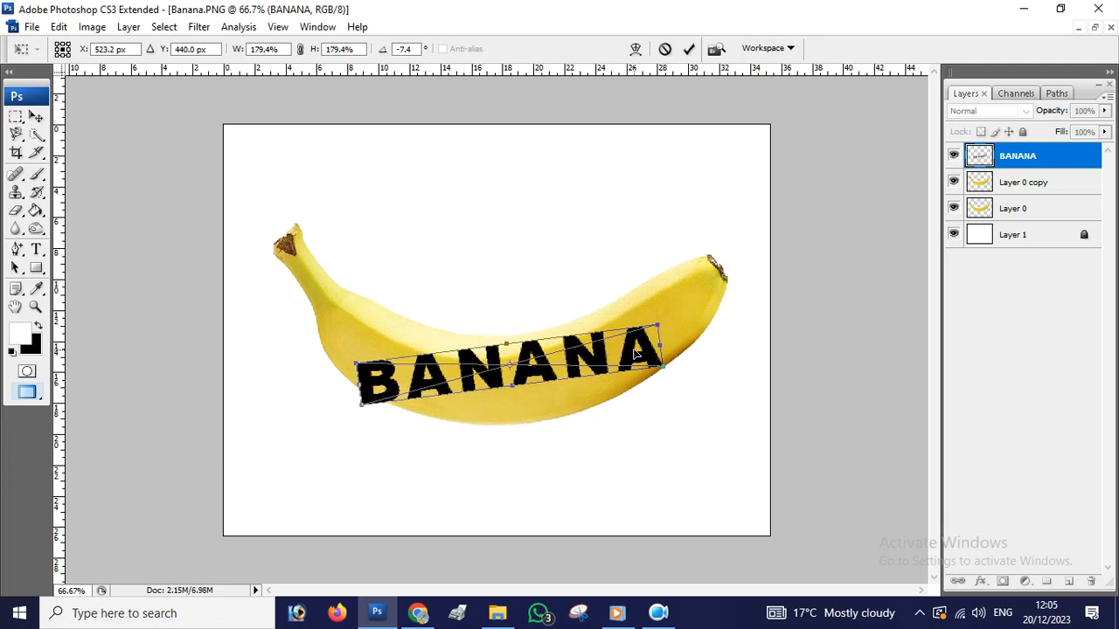
scroll(634, 354, up, 3)
scroll(633, 354, up, 2)
drag(754, 335, 828, 353)
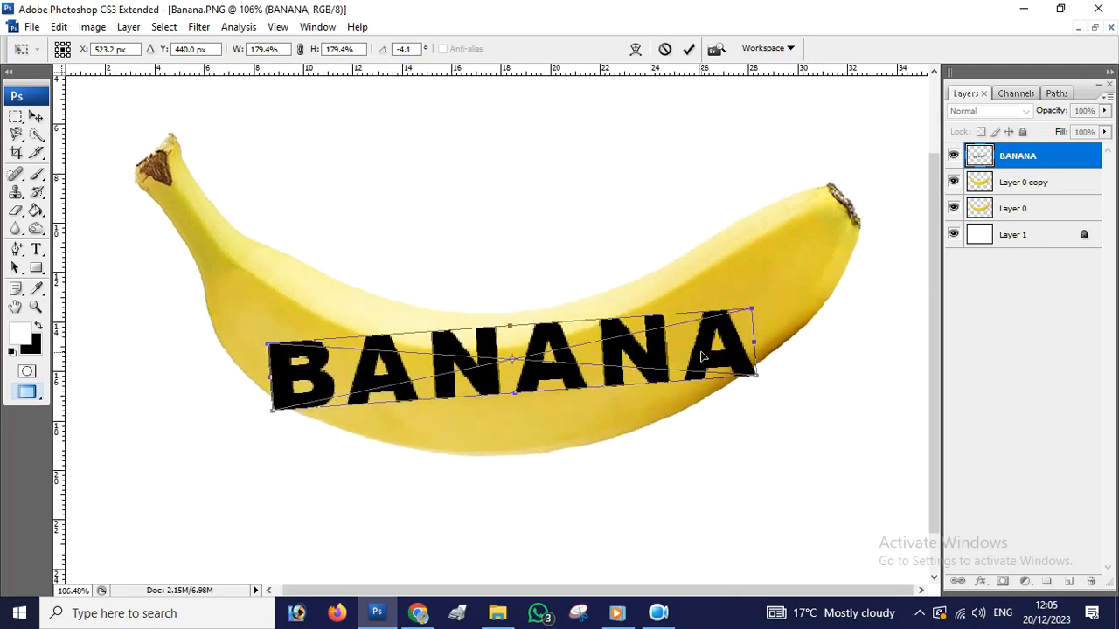
Start warping the BANANA text, pulling its upper-left corner and left side up to the banana's upper edge.
right_click(572, 368)
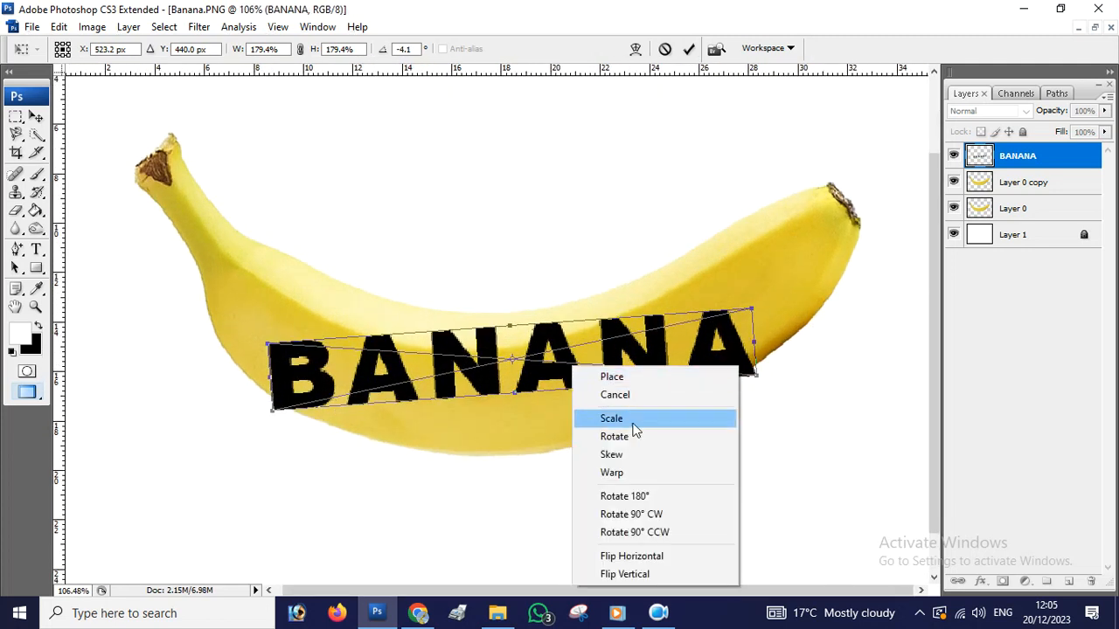
click(616, 472)
drag(421, 337, 429, 302)
drag(270, 365, 297, 266)
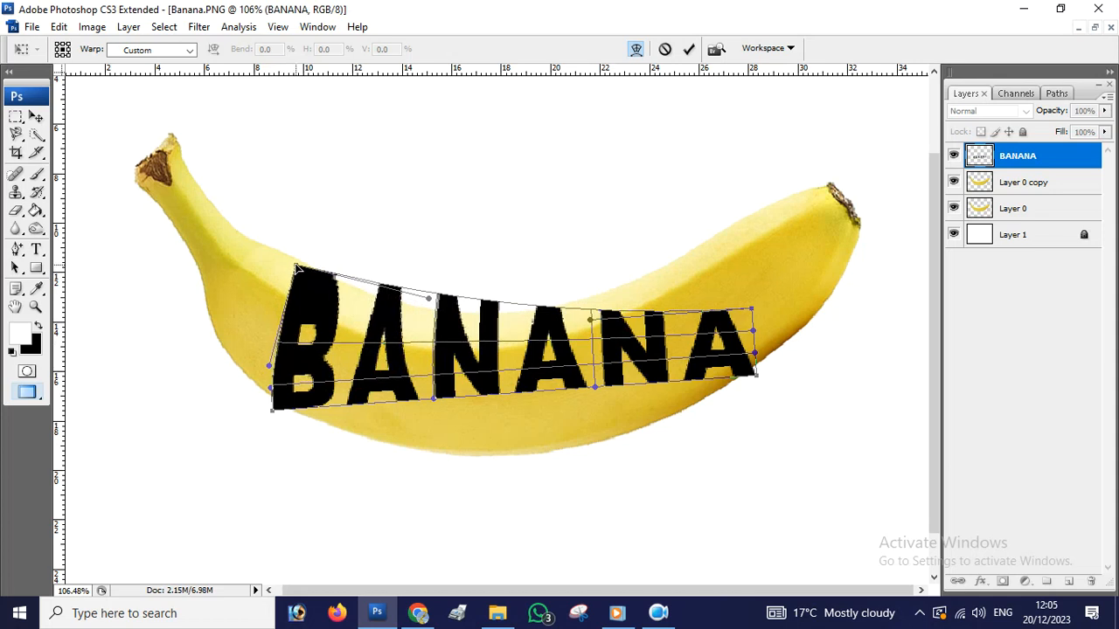
drag(274, 388, 273, 333)
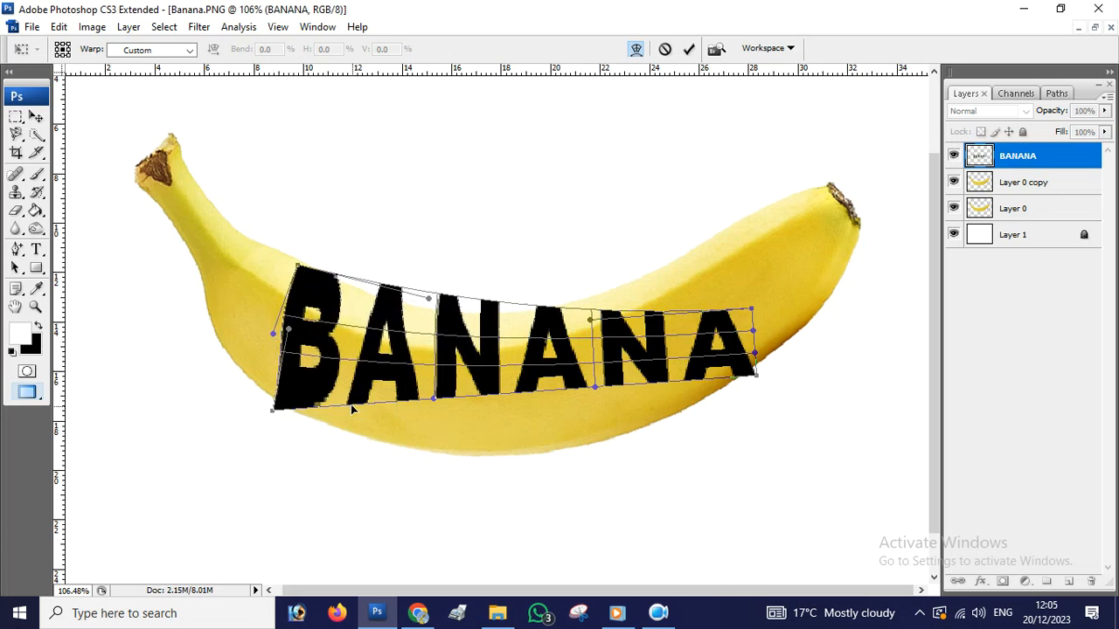
Bend the left half of the warp's bottom edge down along the banana's lower contour and adjust its lower-left corner.
drag(437, 401, 451, 472)
drag(273, 412, 268, 392)
scroll(451, 435, up, 2)
drag(455, 477, 463, 530)
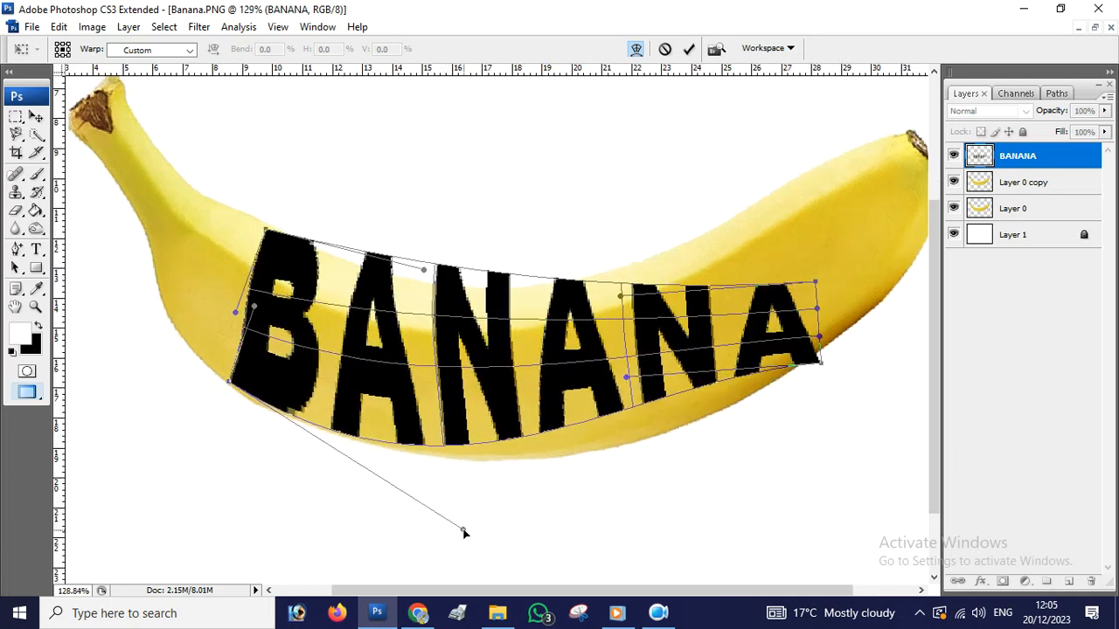
Raise the warp's upper-right corner to the banana's upper edge and curve its bottom edge along the fruit's underside.
drag(808, 306, 765, 202)
drag(622, 386, 641, 439)
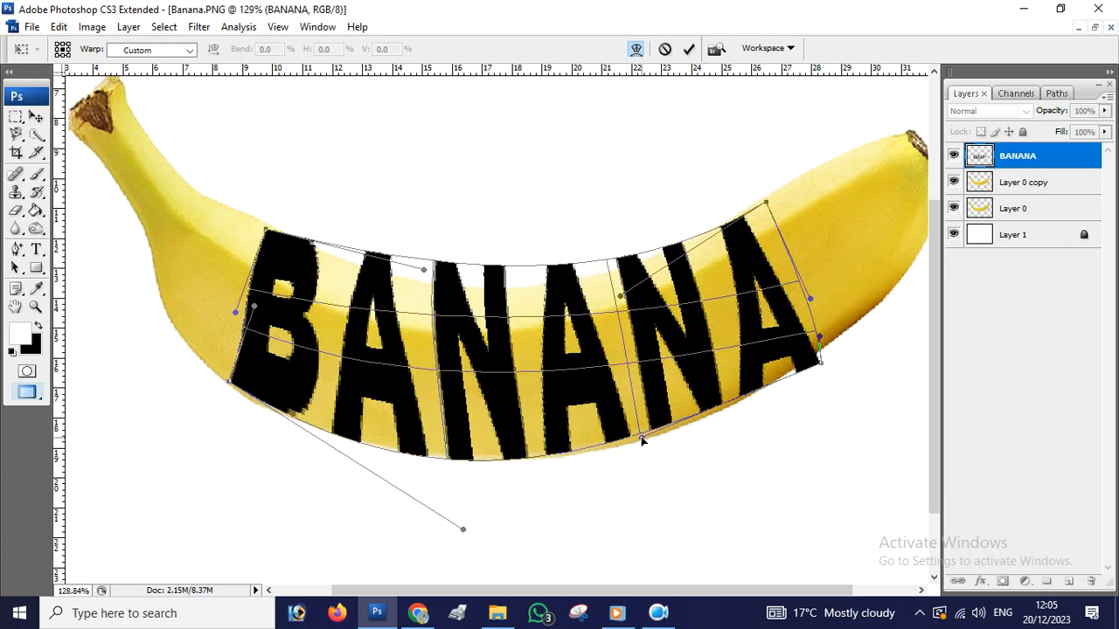
drag(464, 535, 466, 515)
drag(638, 434, 651, 444)
Straighten the right side of the BANANA text warp, raise its lower-right corner, and refine its bottom curve along the fruit's underside.
drag(810, 300, 795, 276)
drag(822, 340, 812, 313)
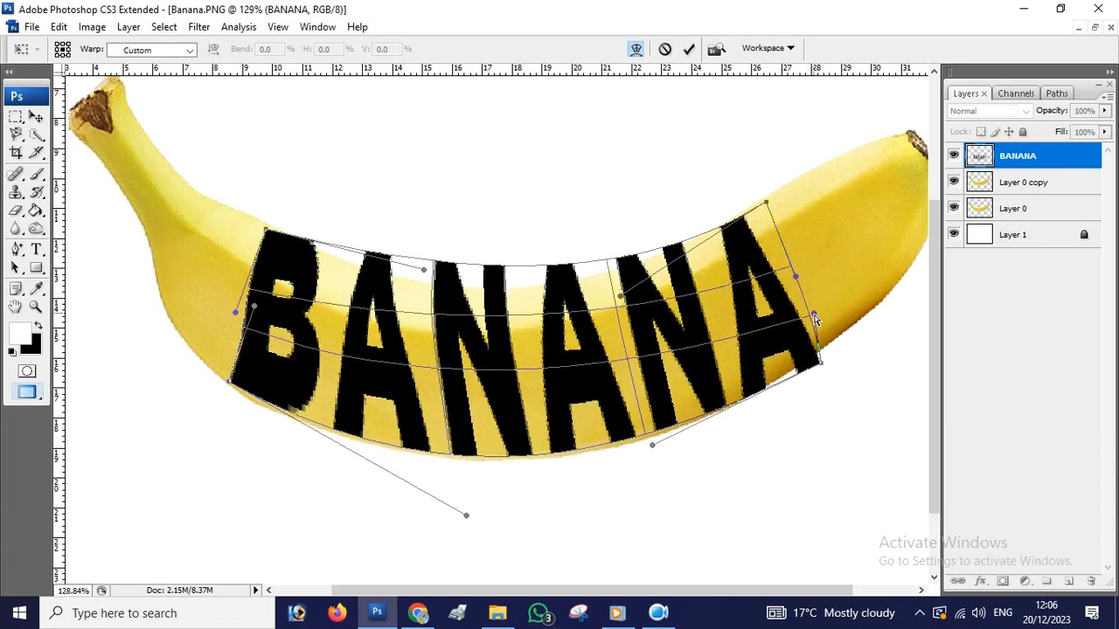
drag(824, 368, 817, 351)
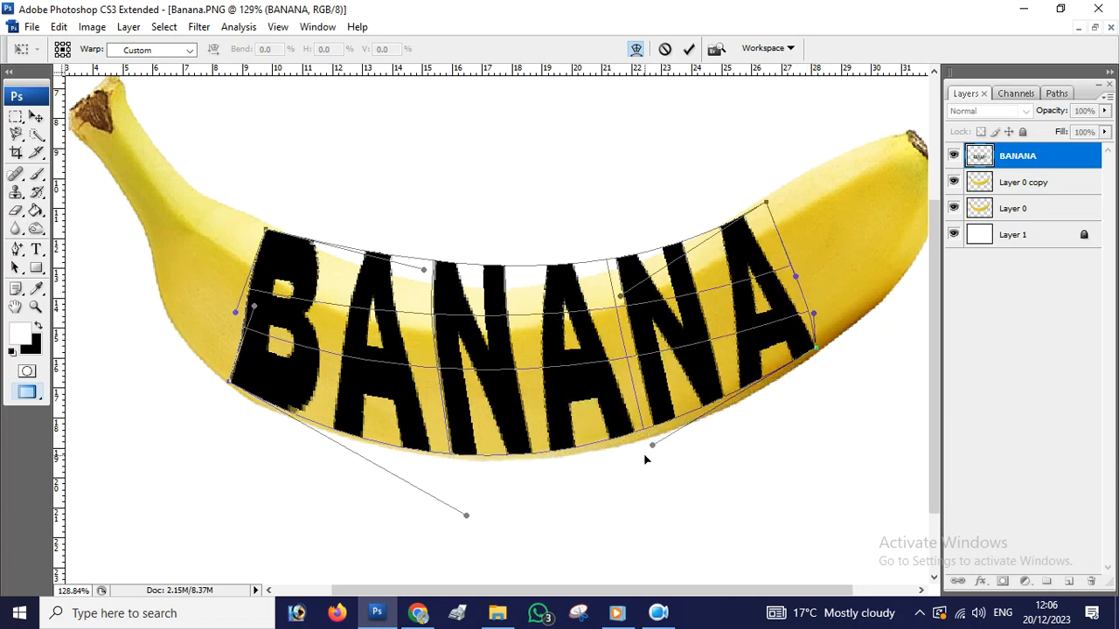
drag(653, 449, 668, 456)
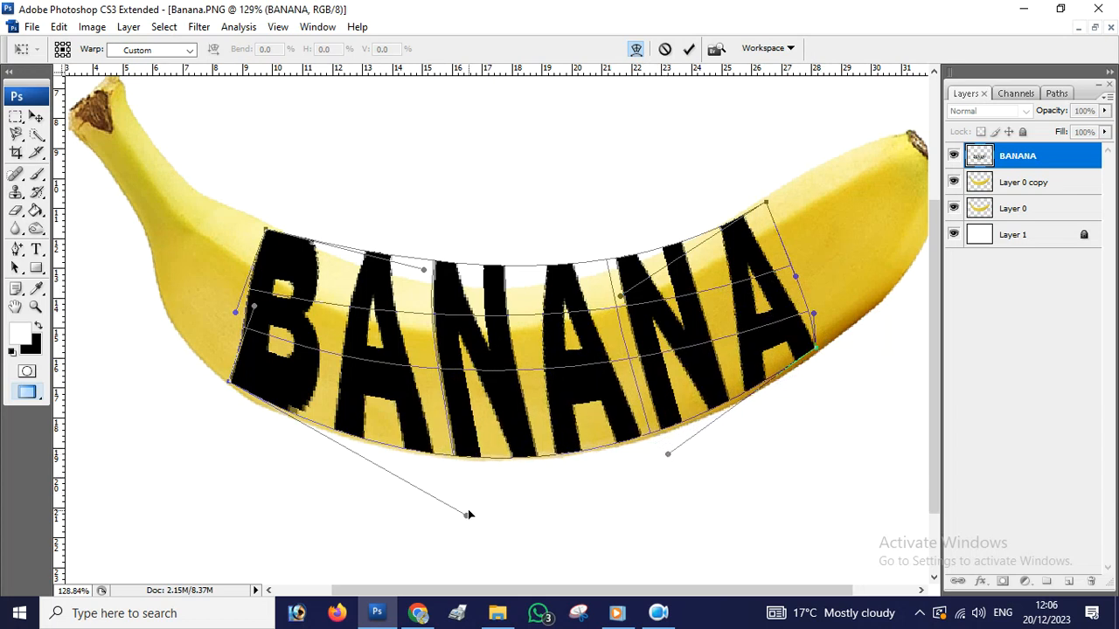
drag(467, 518, 468, 513)
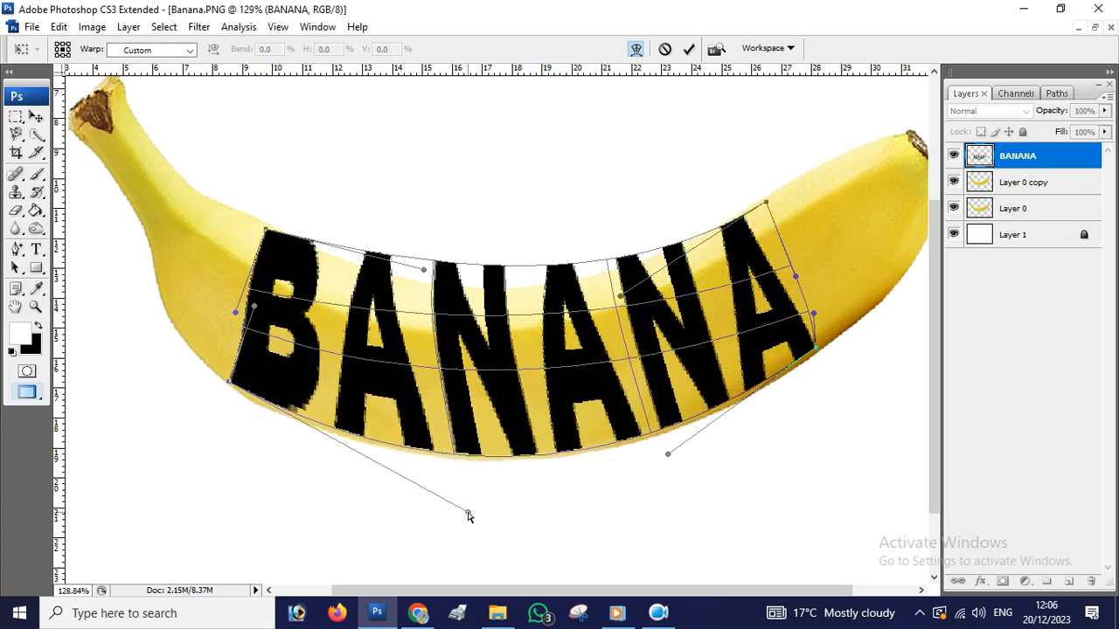
Move the warp's upper-left corner onto the banana's upper edge and bend the top edge down to follow the fruit's inner curve.
scroll(530, 376, up, 2)
drag(337, 216, 332, 287)
scroll(78, 169, up, 1)
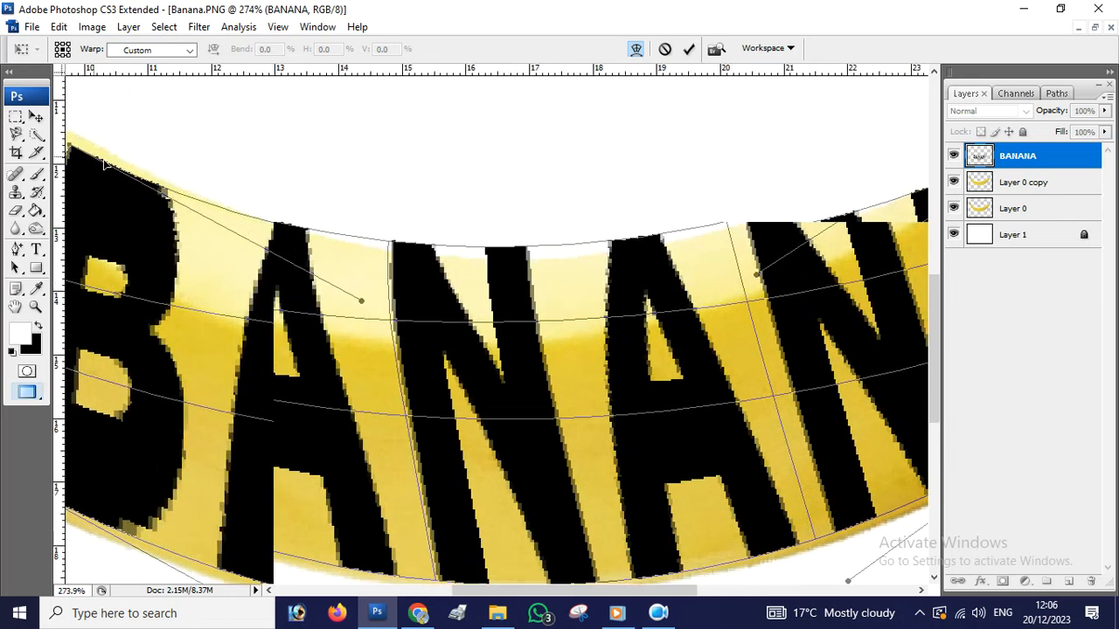
scroll(104, 164, down, 2)
drag(85, 149, 94, 142)
drag(359, 289, 349, 306)
drag(715, 260, 725, 284)
scroll(794, 201, down, 3)
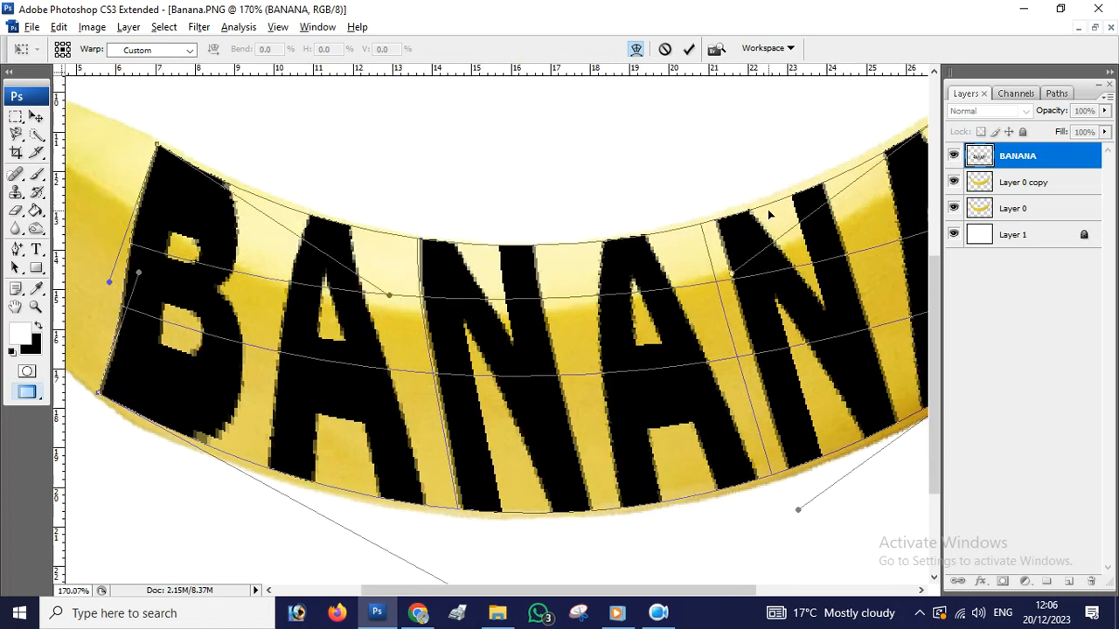
Raise the warp's upper-right corner to the banana's edge and lower both top curve handles slightly.
scroll(928, 157, up, 4)
scroll(874, 242, up, 4)
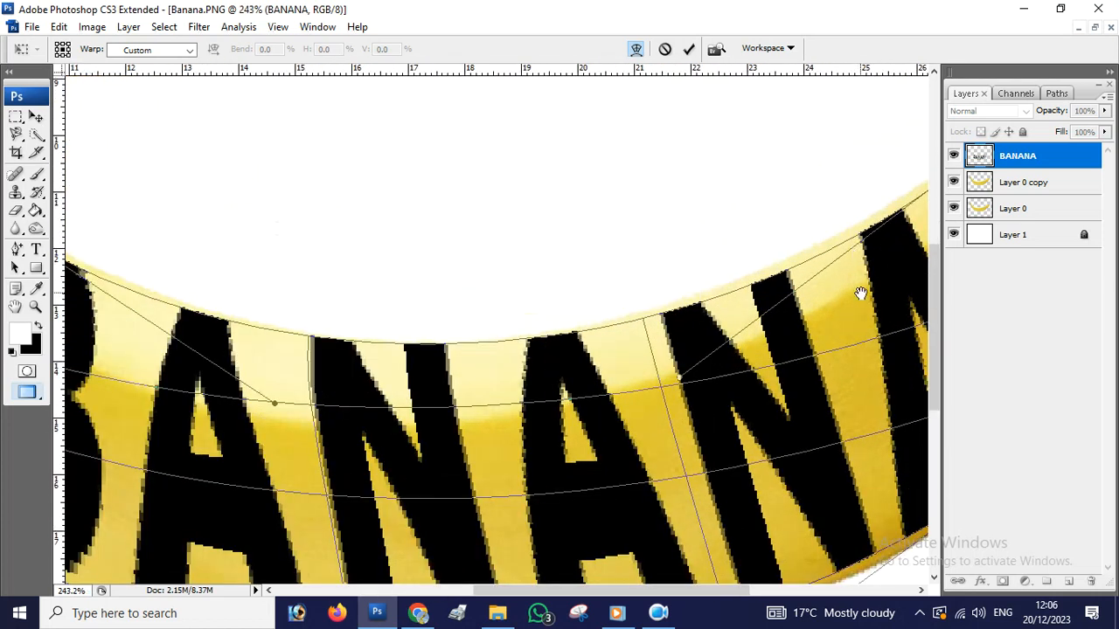
drag(861, 294, 760, 308)
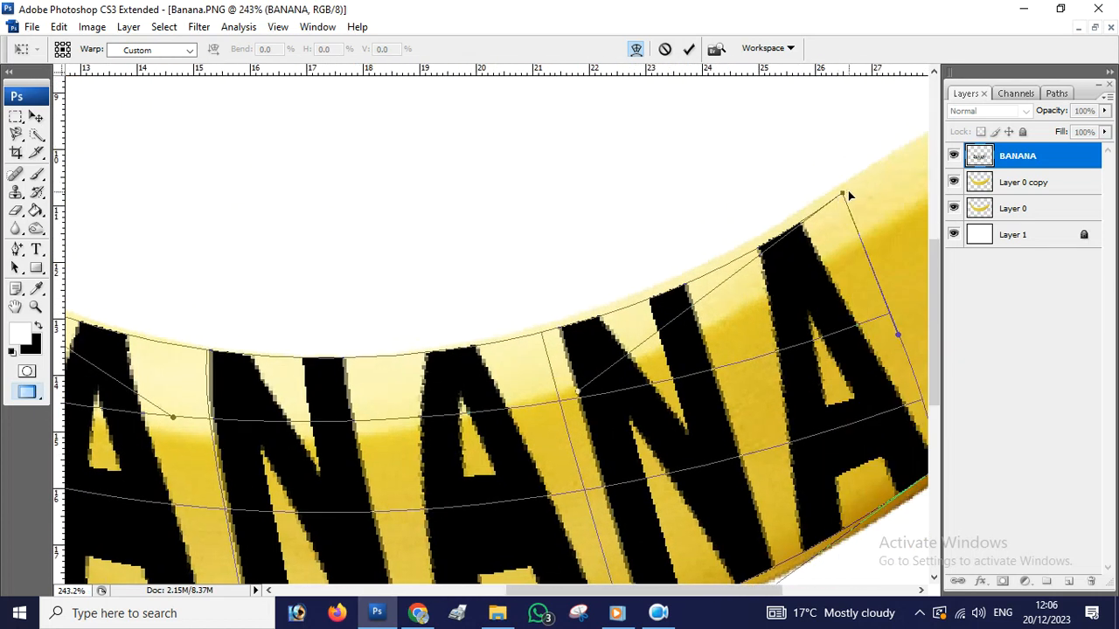
drag(841, 194, 840, 182)
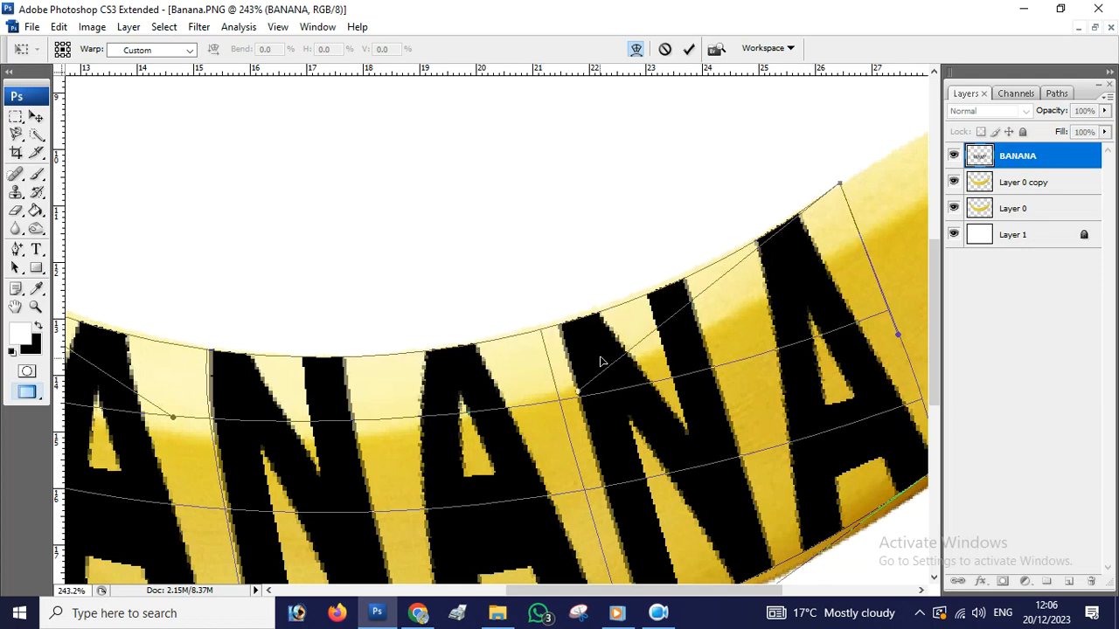
drag(577, 392, 577, 398)
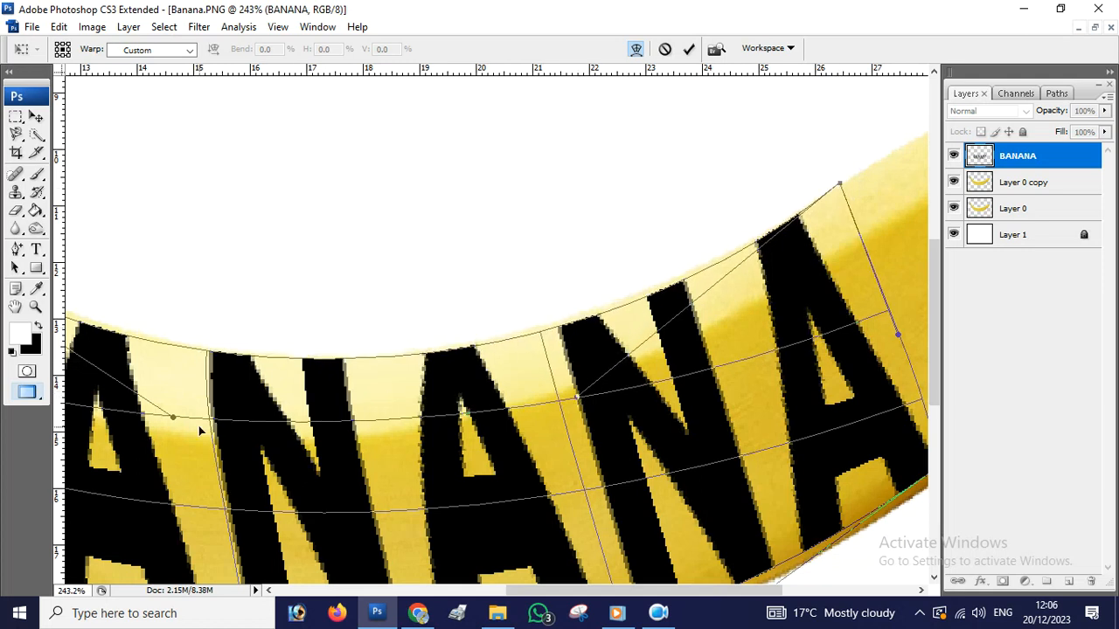
drag(168, 416, 173, 428)
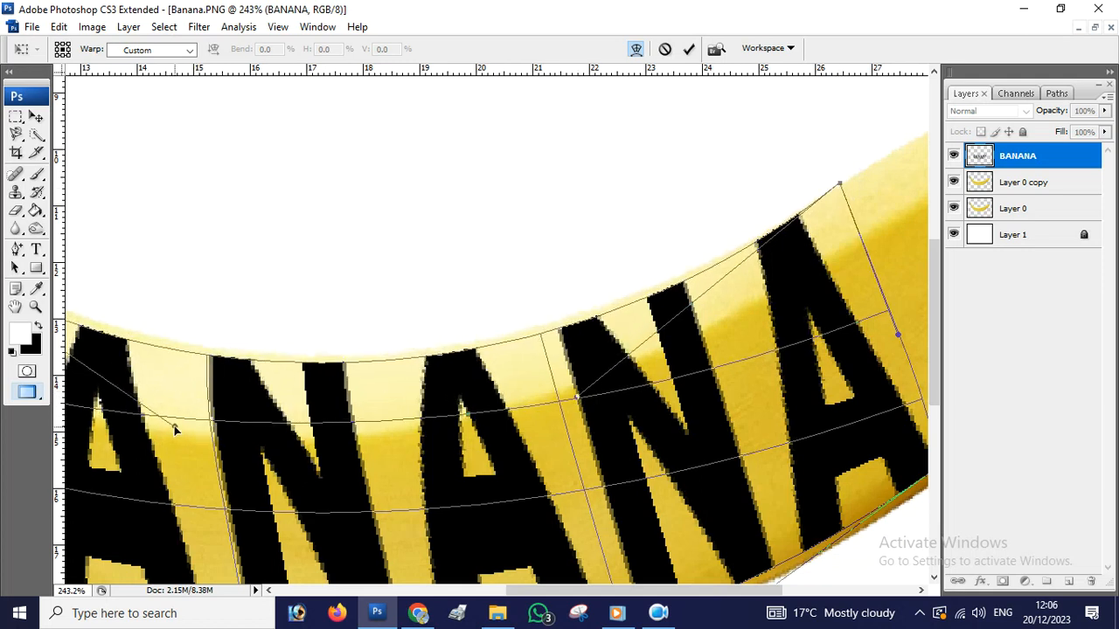
Fine-tune the warp's upper-left corner, straighten its left side along the B, and adjust the mesh around the first A and N.
scroll(197, 361, down, 3)
scroll(150, 289, up, 2)
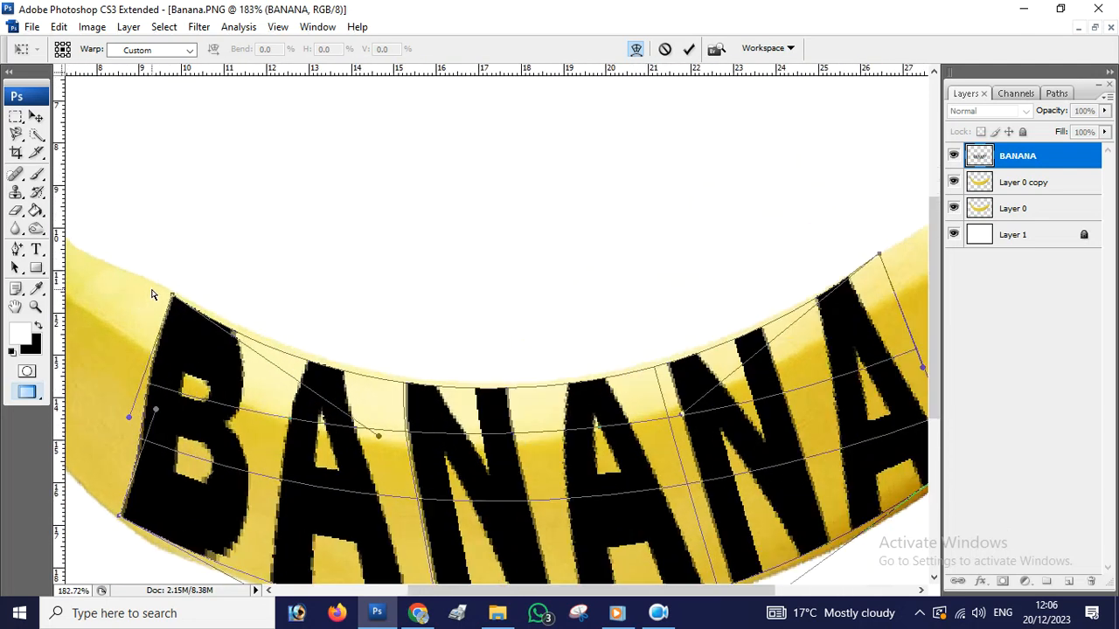
scroll(180, 297, up, 3)
drag(169, 298, 172, 296)
scroll(171, 367, down, 3)
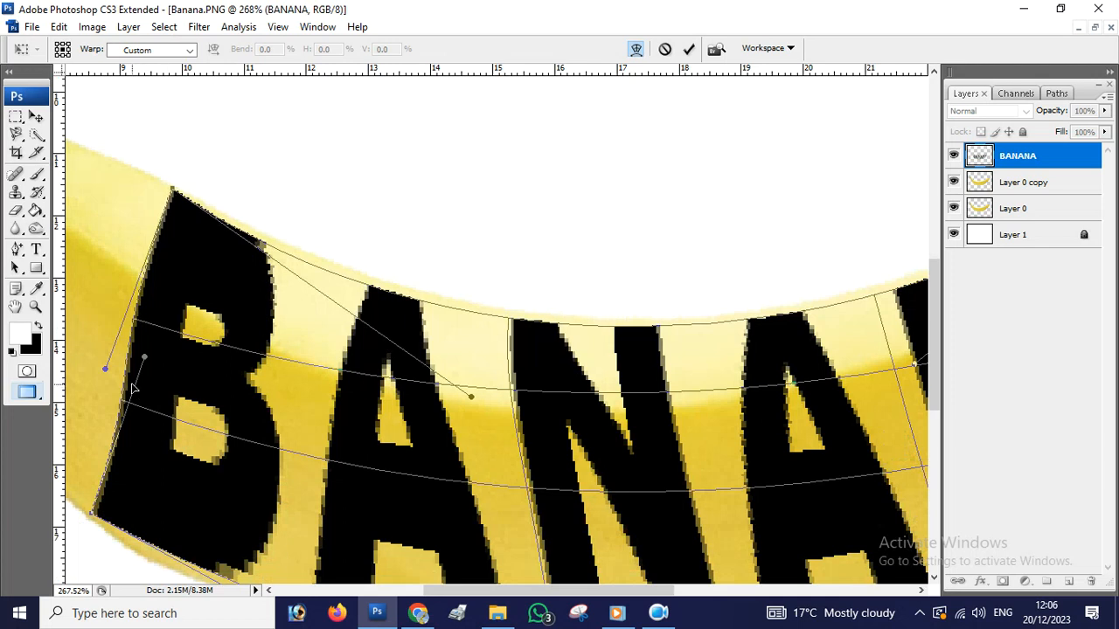
drag(145, 361, 123, 367)
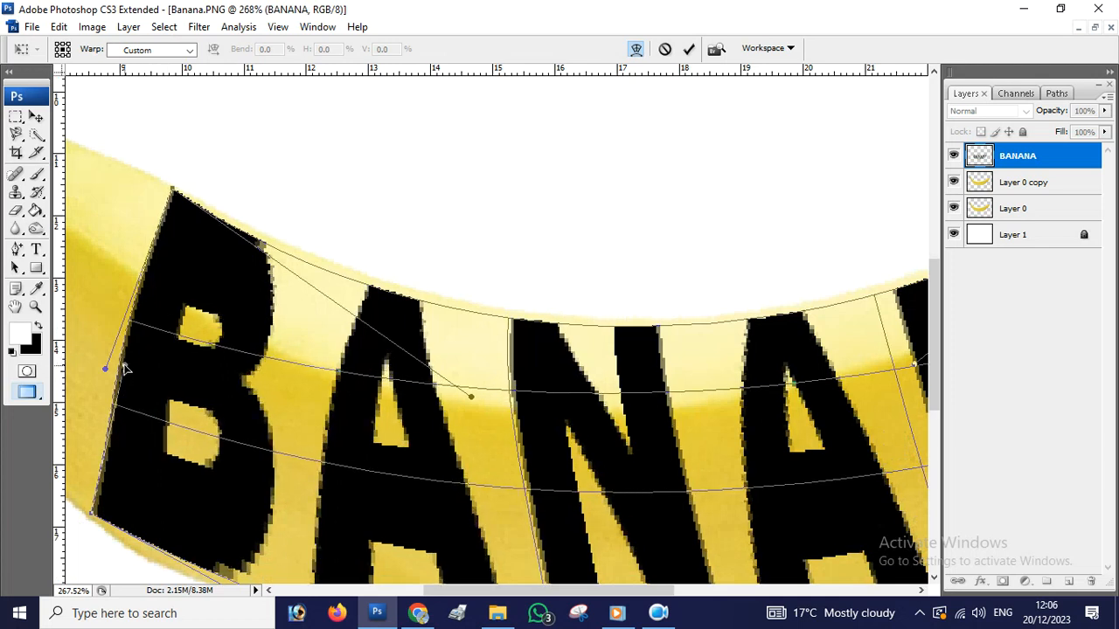
scroll(234, 437, down, 2)
drag(485, 427, 500, 454)
drag(457, 349, 462, 358)
scroll(496, 363, down, 1)
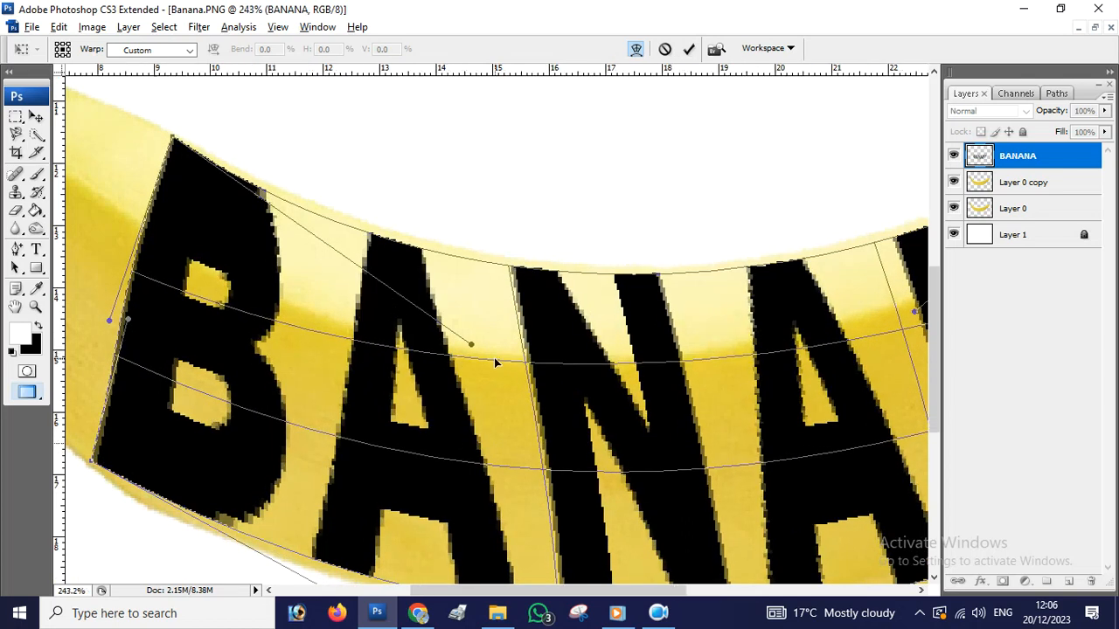
Align the warp's lower-left and lower-right corners with the banana's lower contour.
scroll(496, 362, down, 2)
scroll(215, 394, up, 5)
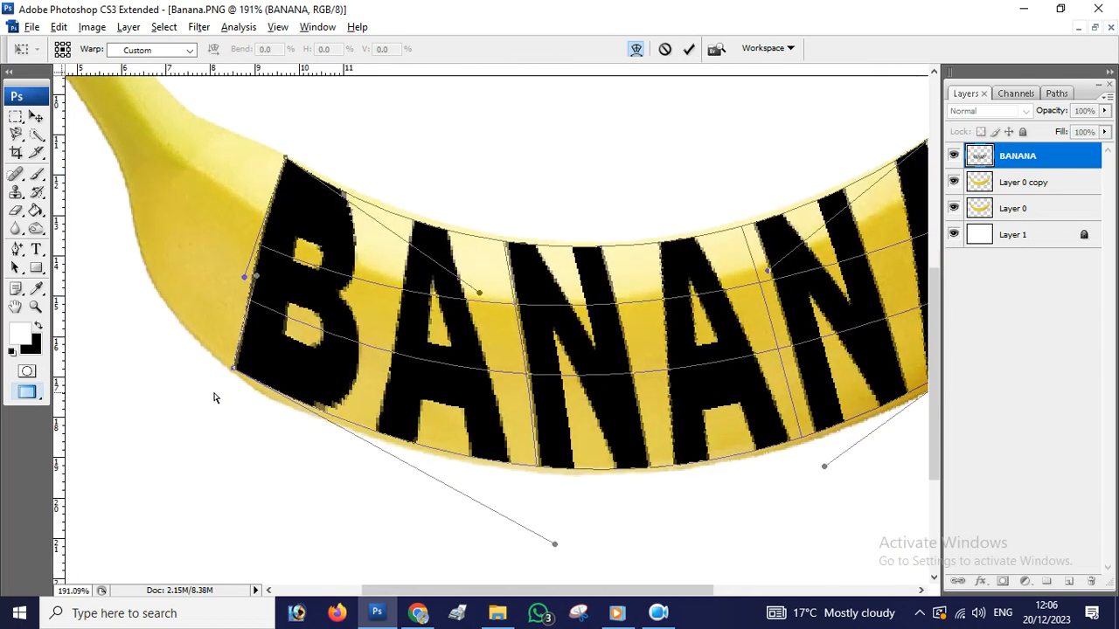
drag(250, 357, 248, 361)
scroll(284, 334, down, 6)
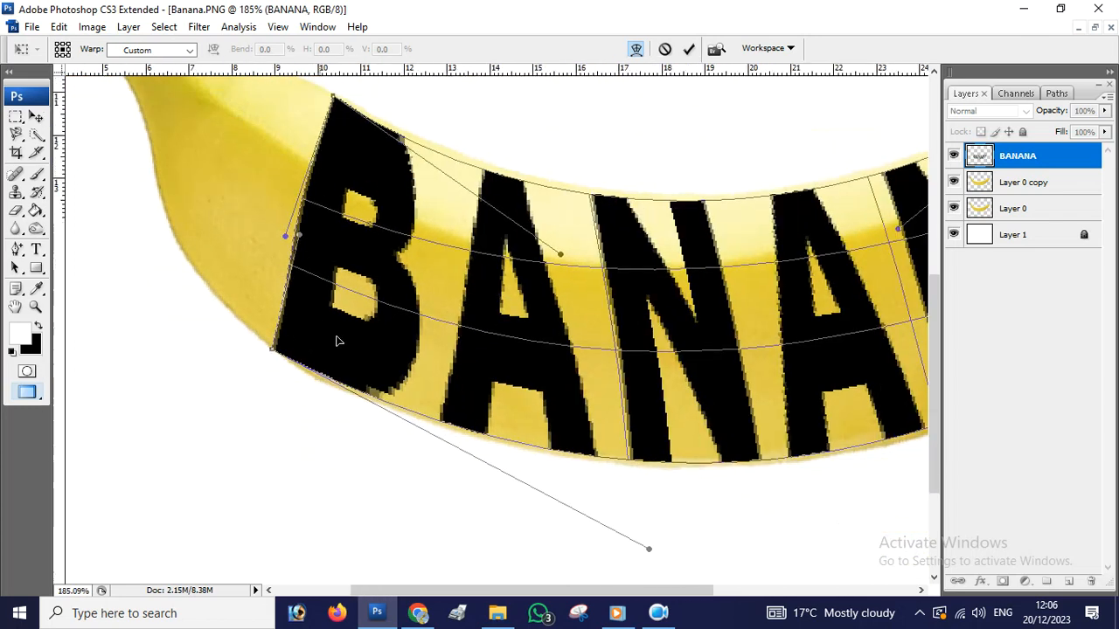
drag(848, 331, 412, 335)
scroll(642, 304, up, 7)
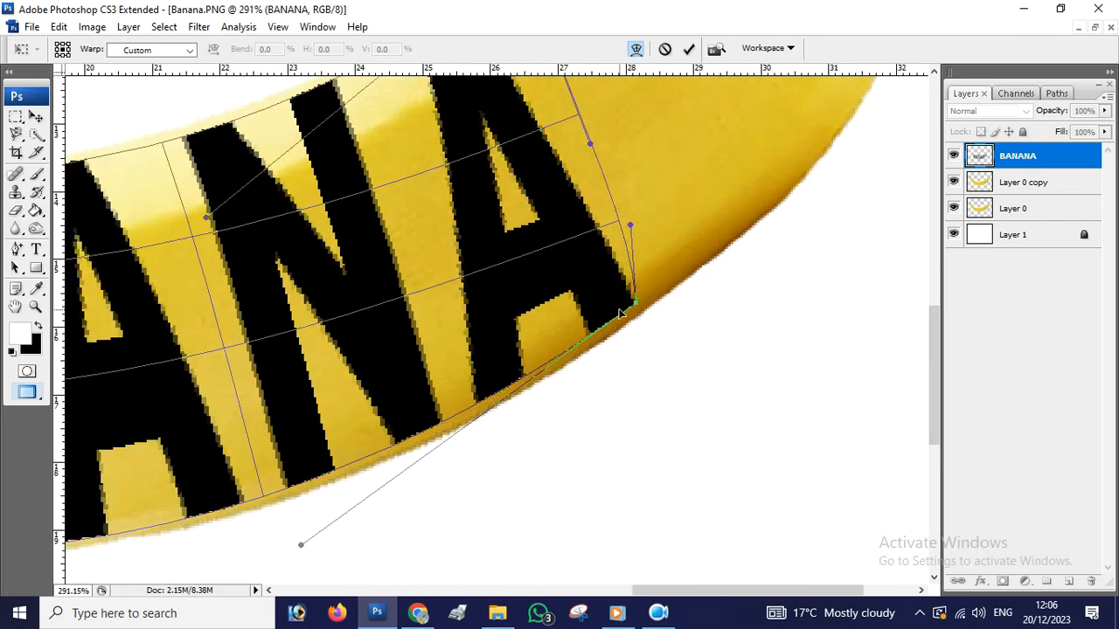
drag(643, 304, 645, 312)
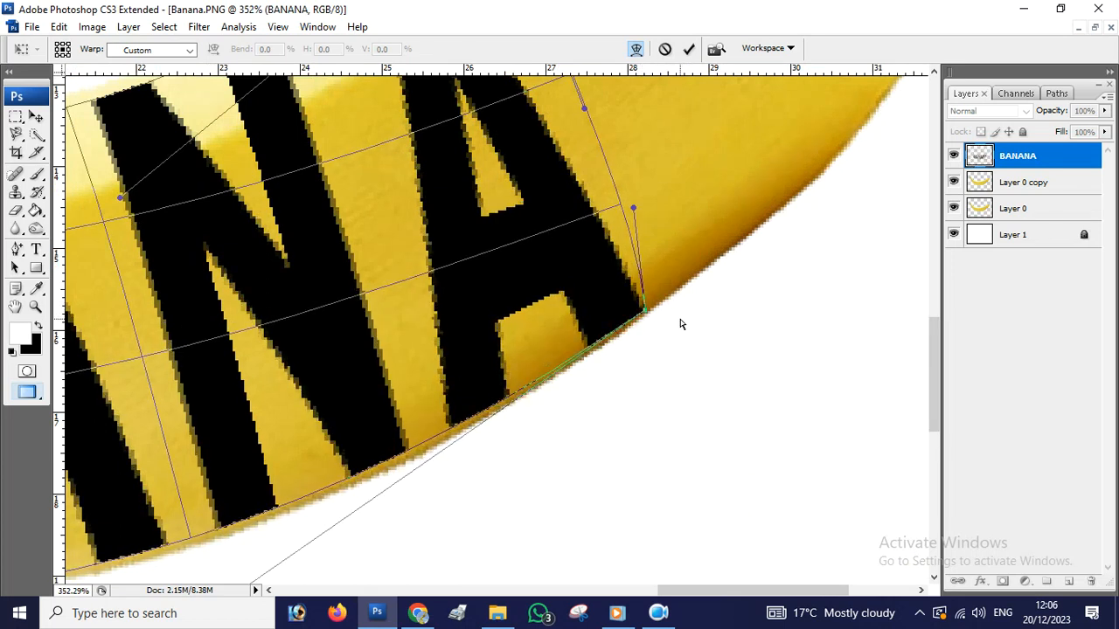
Check the warped text's fit along the banana's edges and apply the warp by placing the file.
scroll(649, 315, down, 1)
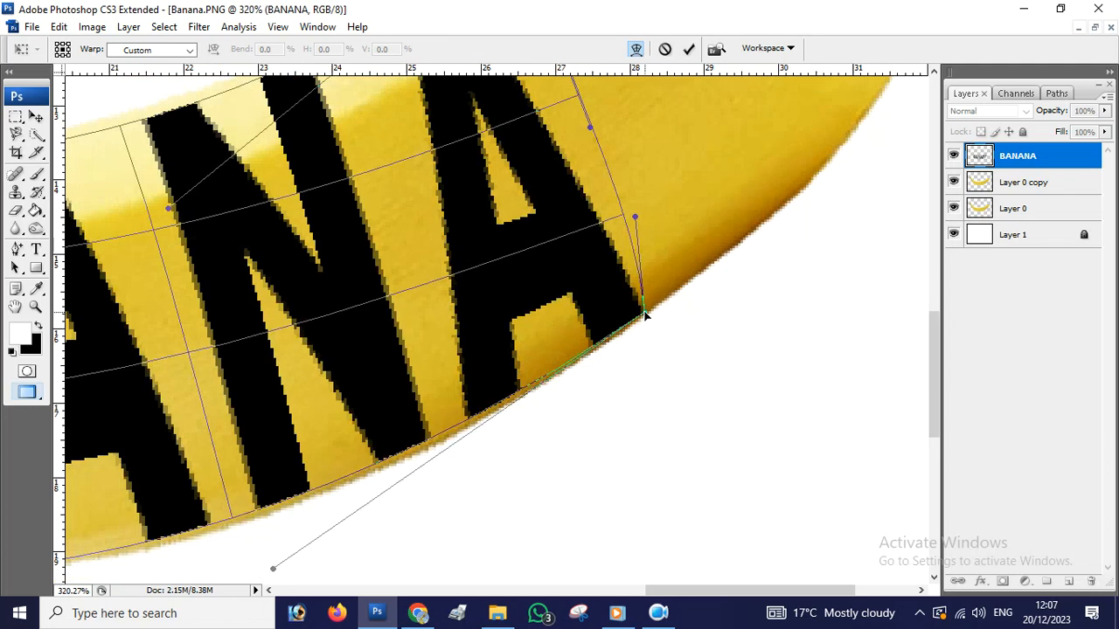
scroll(631, 271, up, 1)
scroll(631, 270, up, 5)
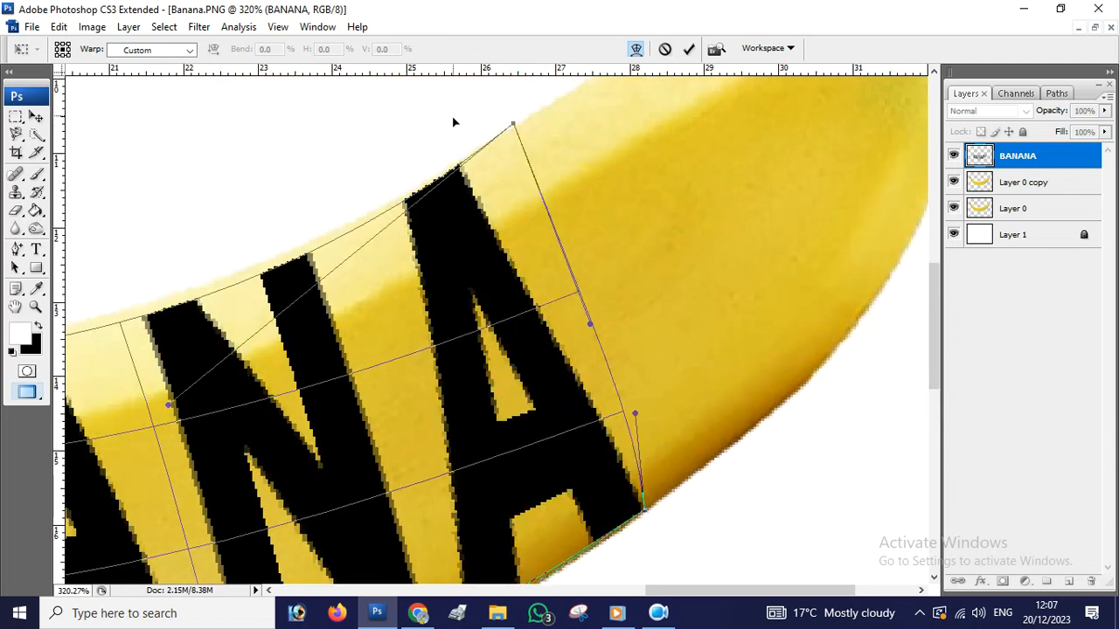
scroll(495, 197, down, 5)
scroll(333, 292, up, 1)
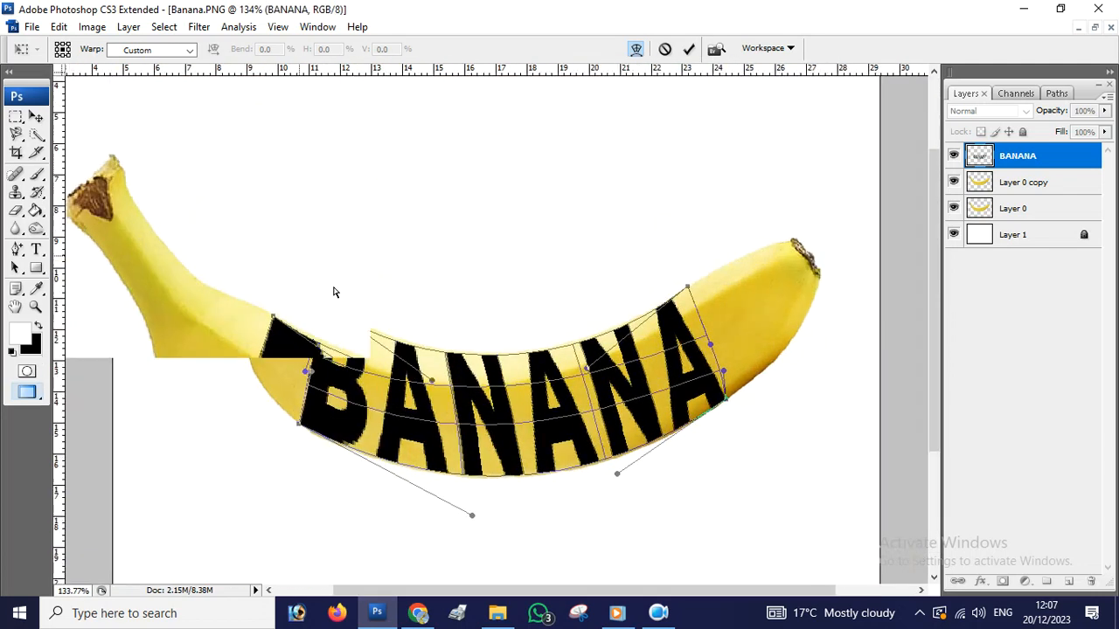
scroll(333, 292, up, 3)
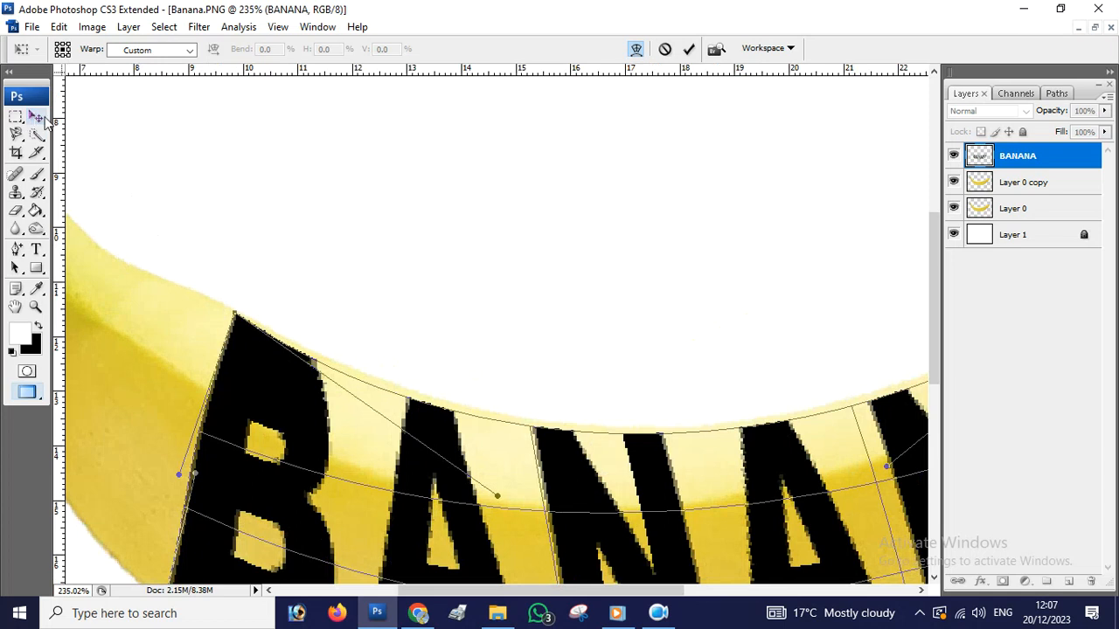
click(36, 117)
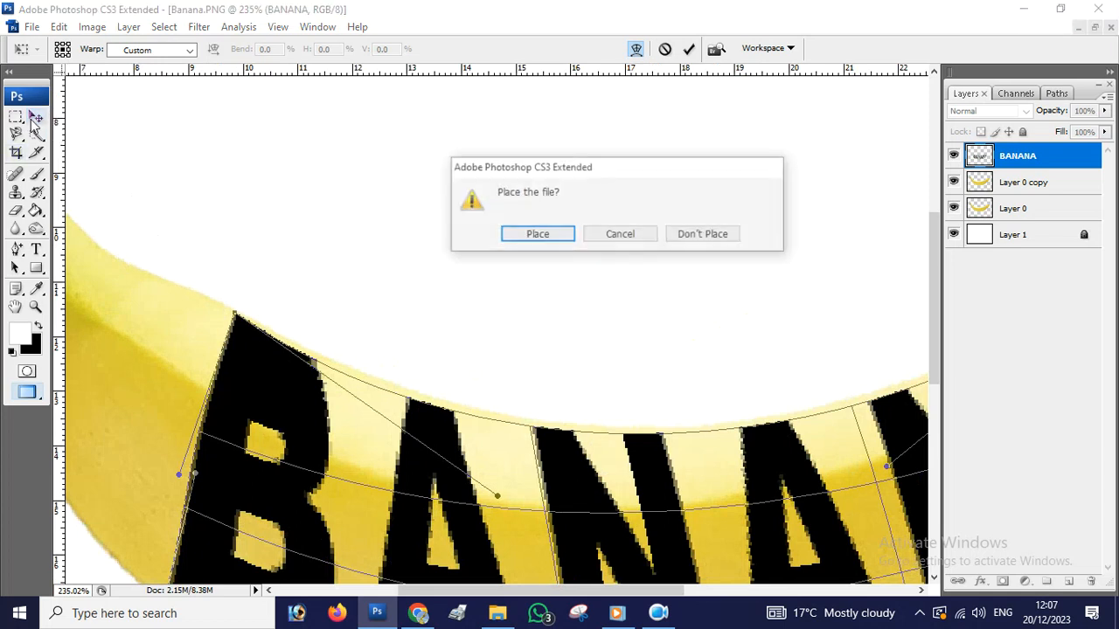
click(537, 234)
scroll(552, 362, down, 6)
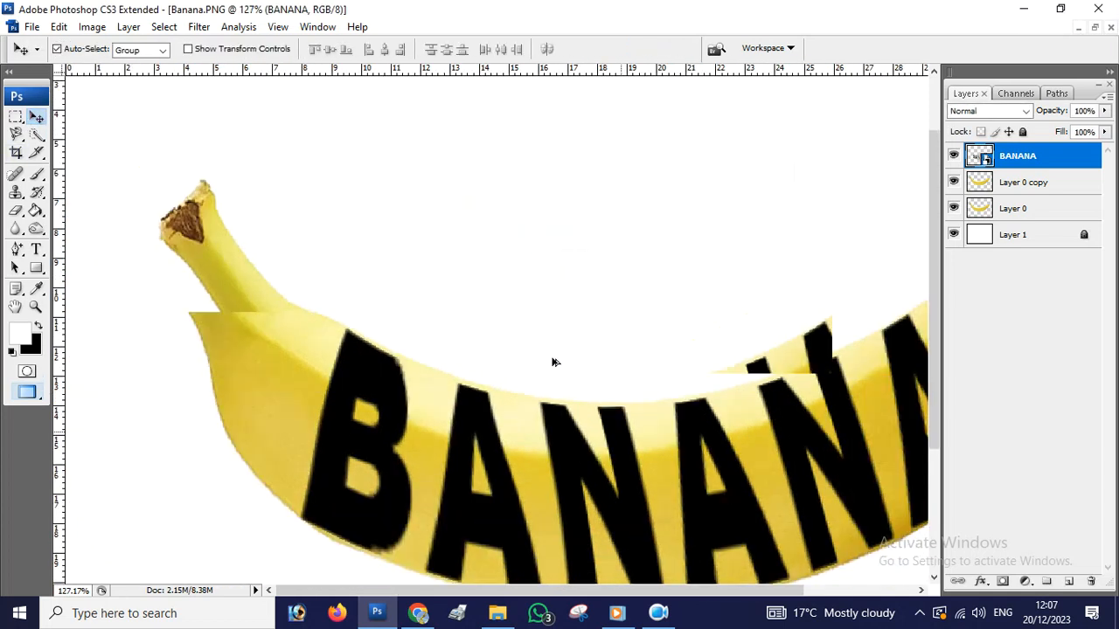
Move Layer 0 copy above the BANANA layer and clip it to the text with a clipping mask.
scroll(560, 362, up, 4)
drag(1034, 189, 1047, 154)
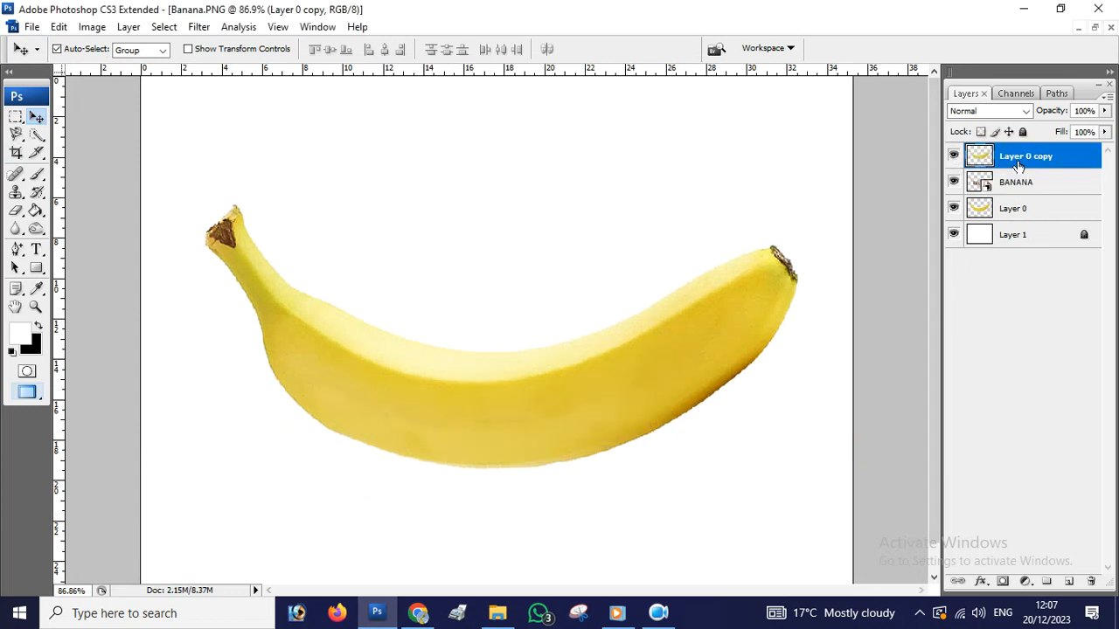
right_click(1018, 162)
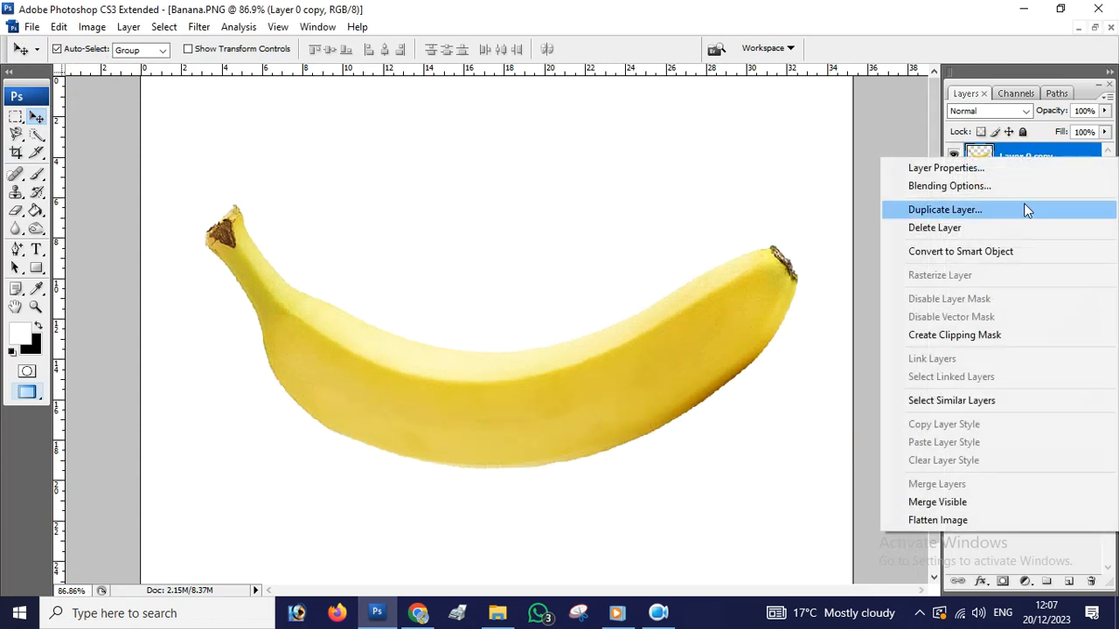
click(995, 332)
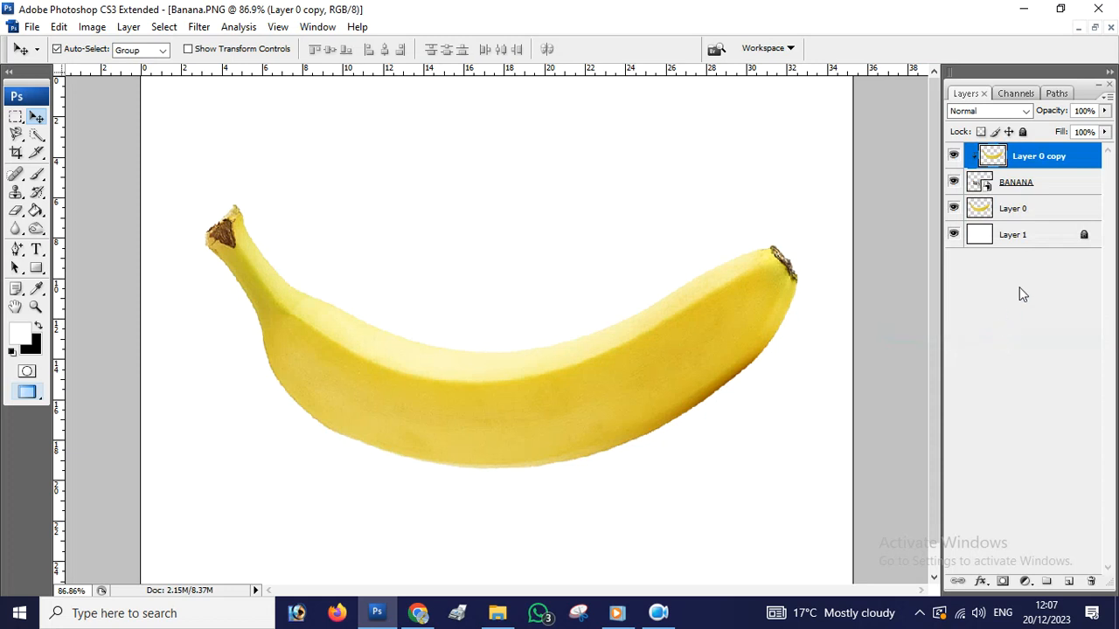
Add a Hide All layer mask to Layer 0.
click(1007, 211)
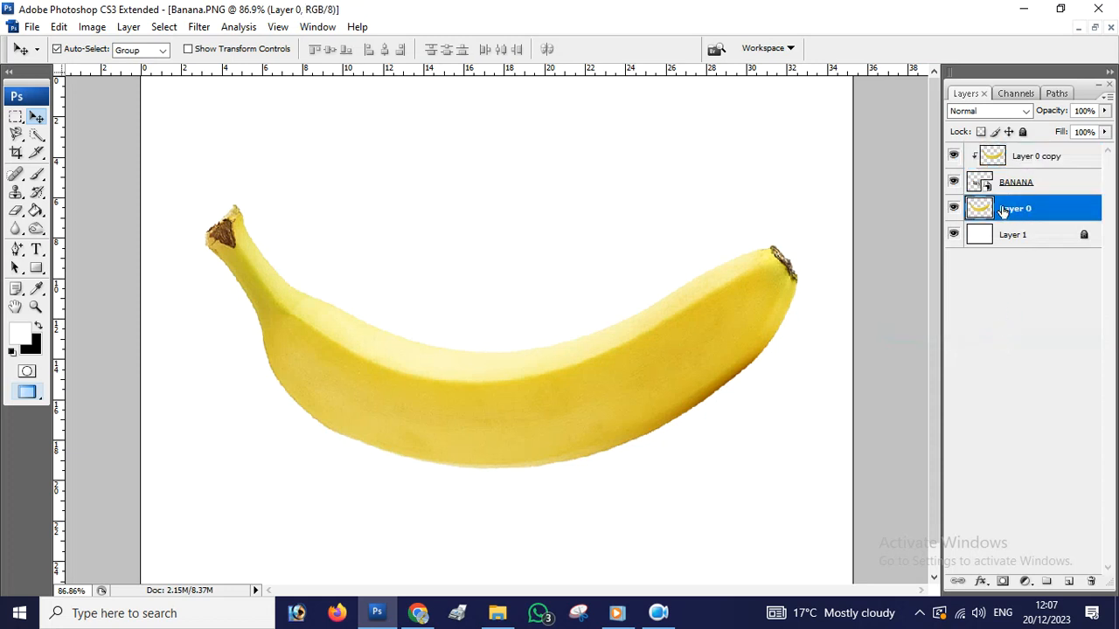
click(129, 26)
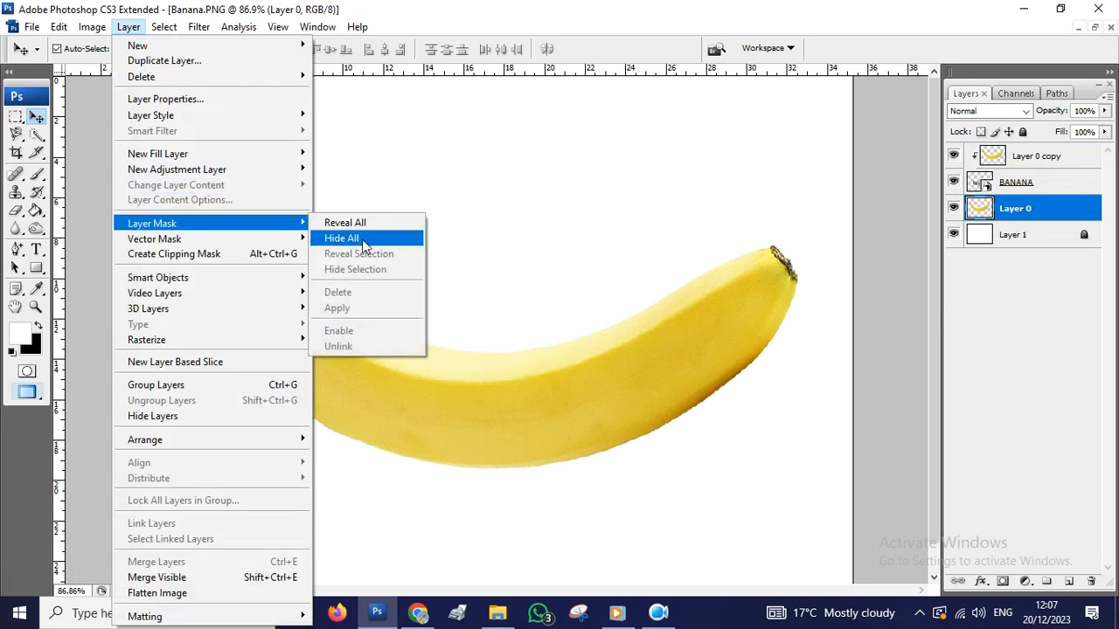
click(358, 239)
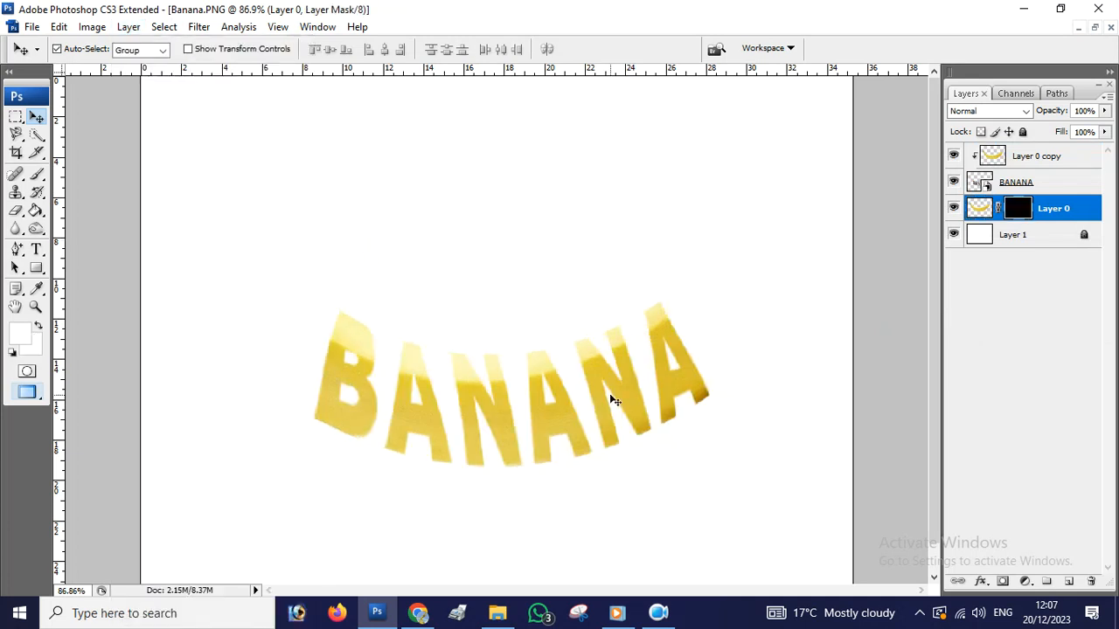
Set up the Brush tool with white (ffffff) as the foreground color for painting on Layer 0's mask.
click(40, 179)
click(97, 173)
click(39, 181)
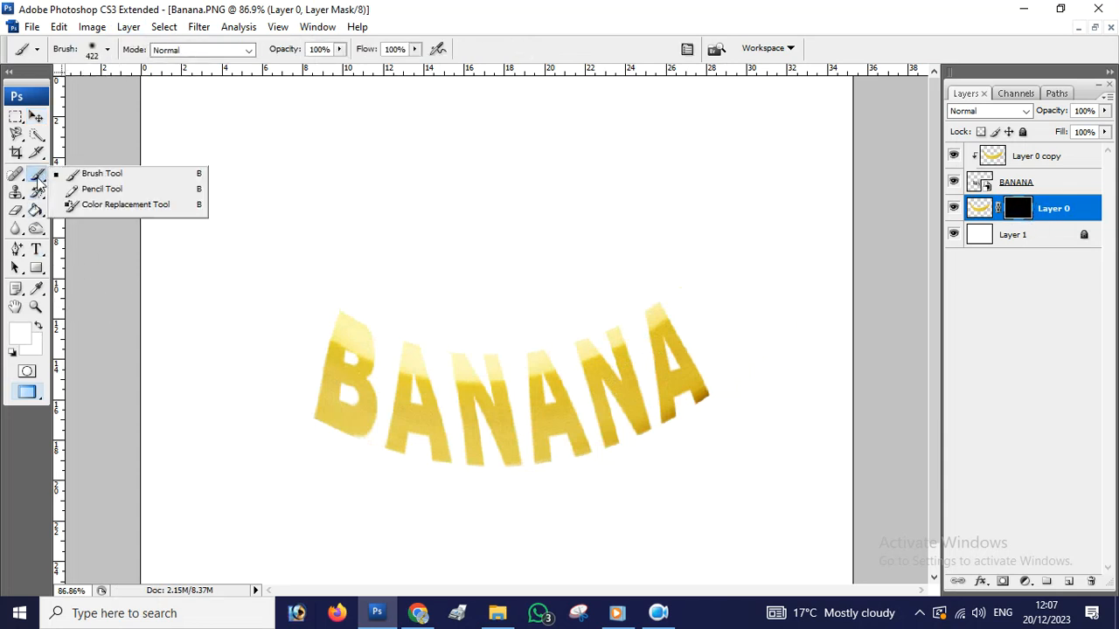
click(103, 174)
click(37, 288)
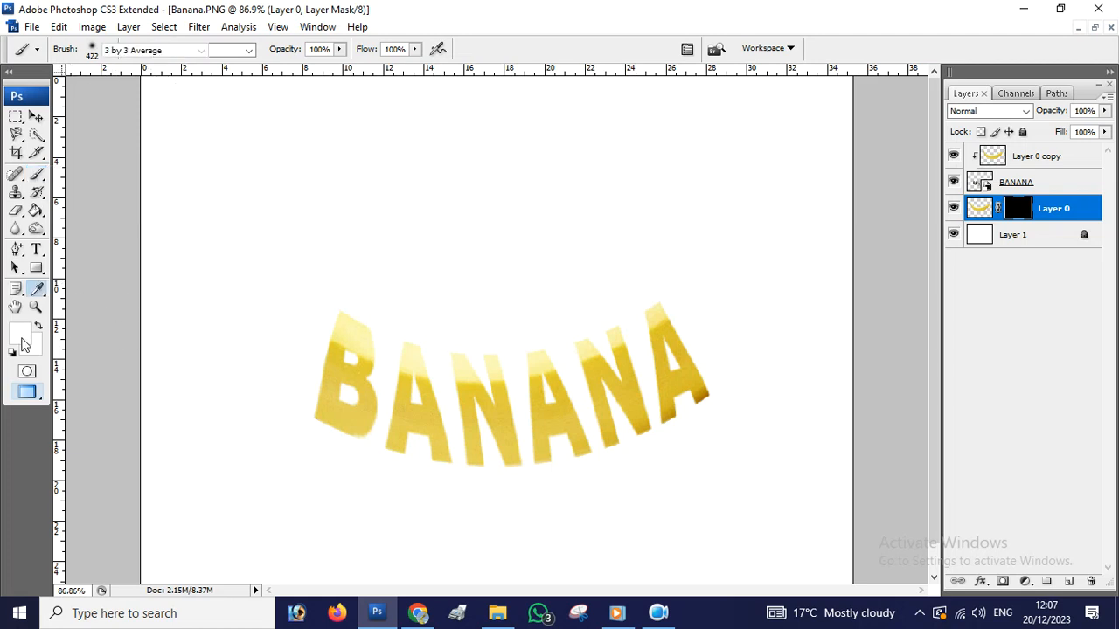
click(19, 332)
click(742, 292)
click(548, 124)
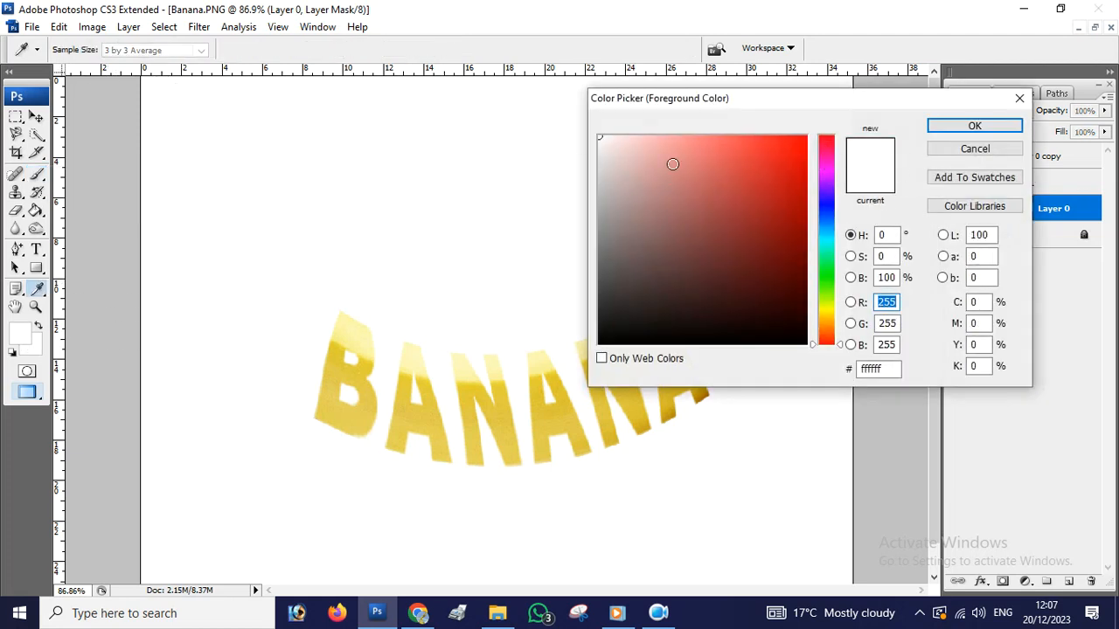
click(988, 128)
key(b)
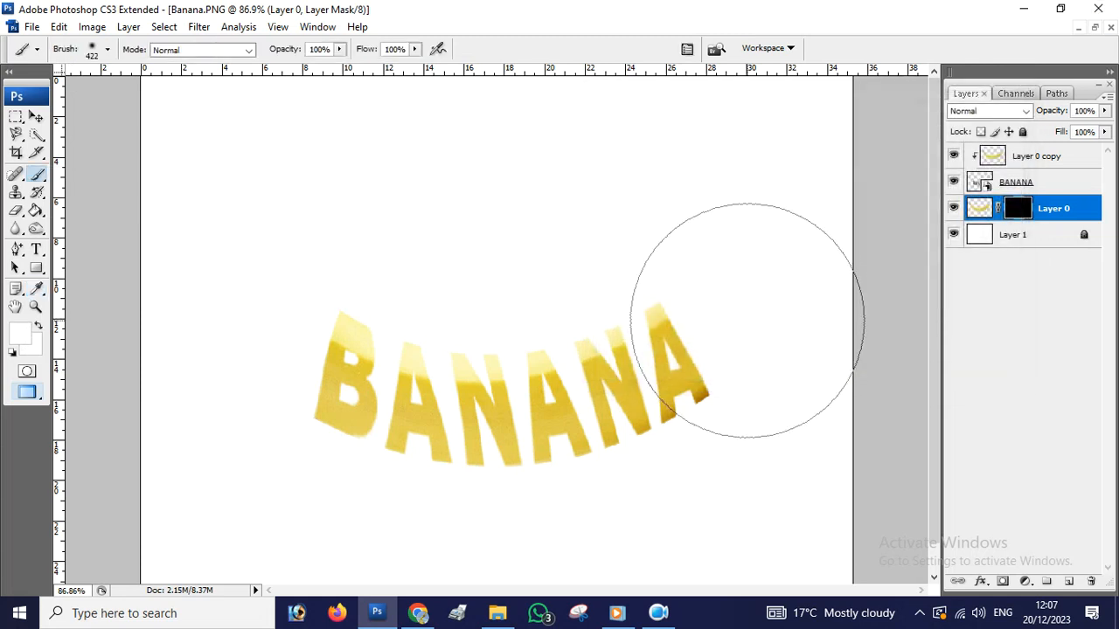
Try revealing the banana beside the last A by dabbing Layer 0's mask with a soft 86 px brush.
right_click(813, 280)
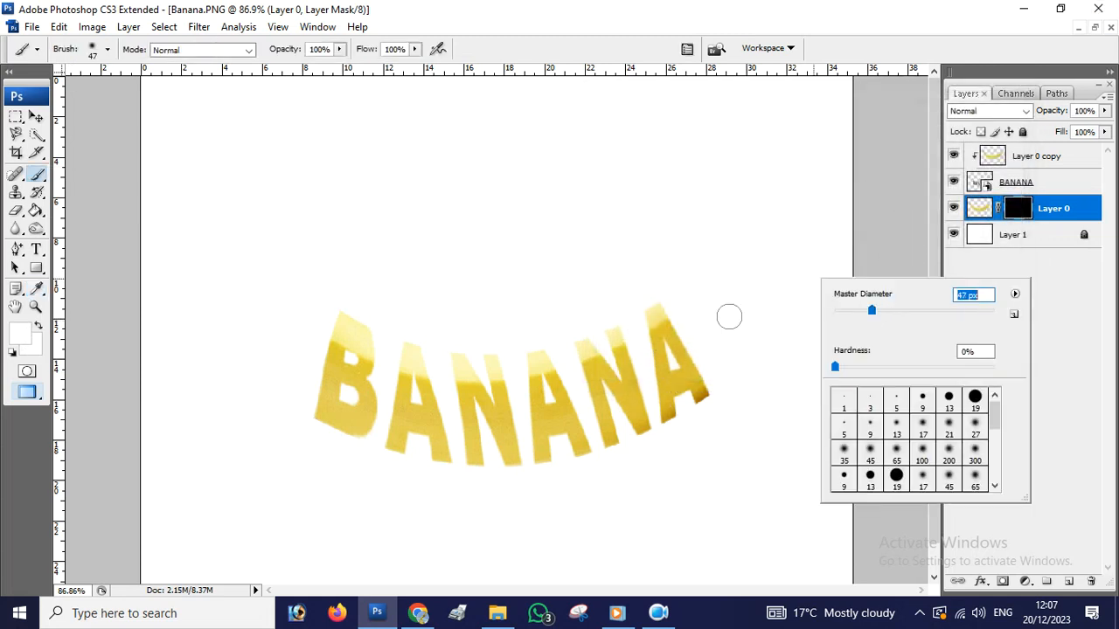
click(759, 308)
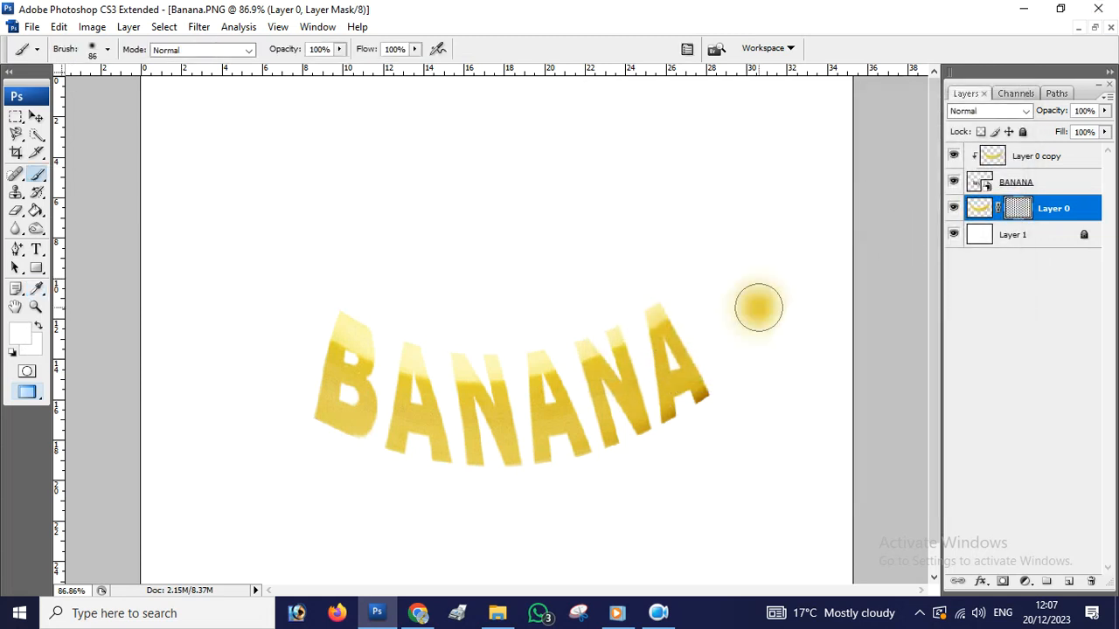
scroll(737, 329, up, 2)
click(682, 288)
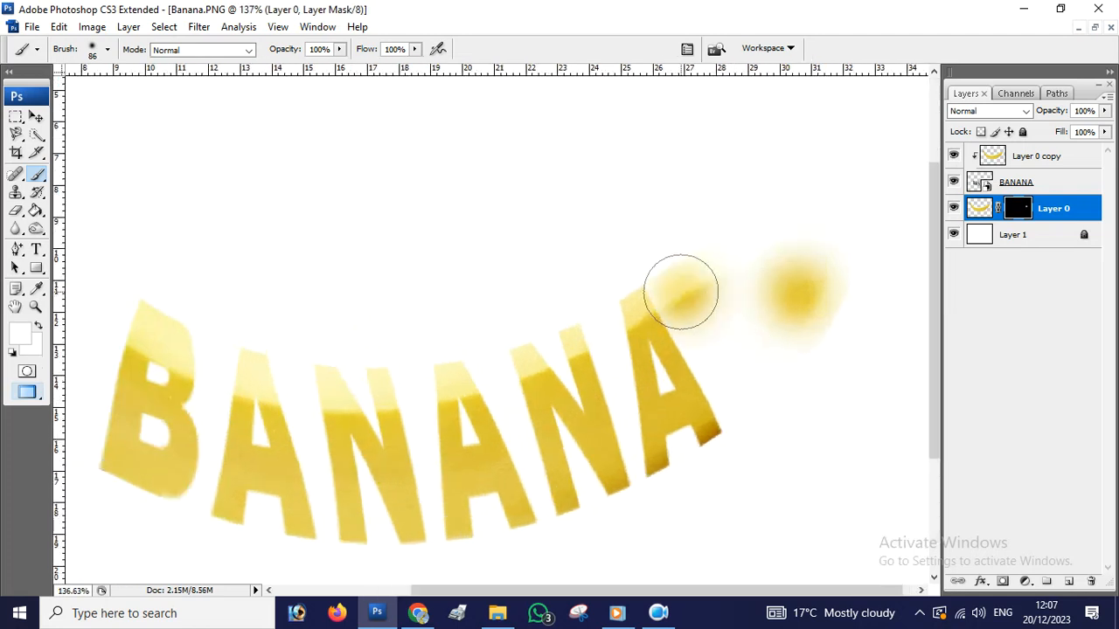
Switch to a hard round brush of 78 px and paint Layer 0's mask to reveal the banana's tip beside the last A.
right_click(719, 290)
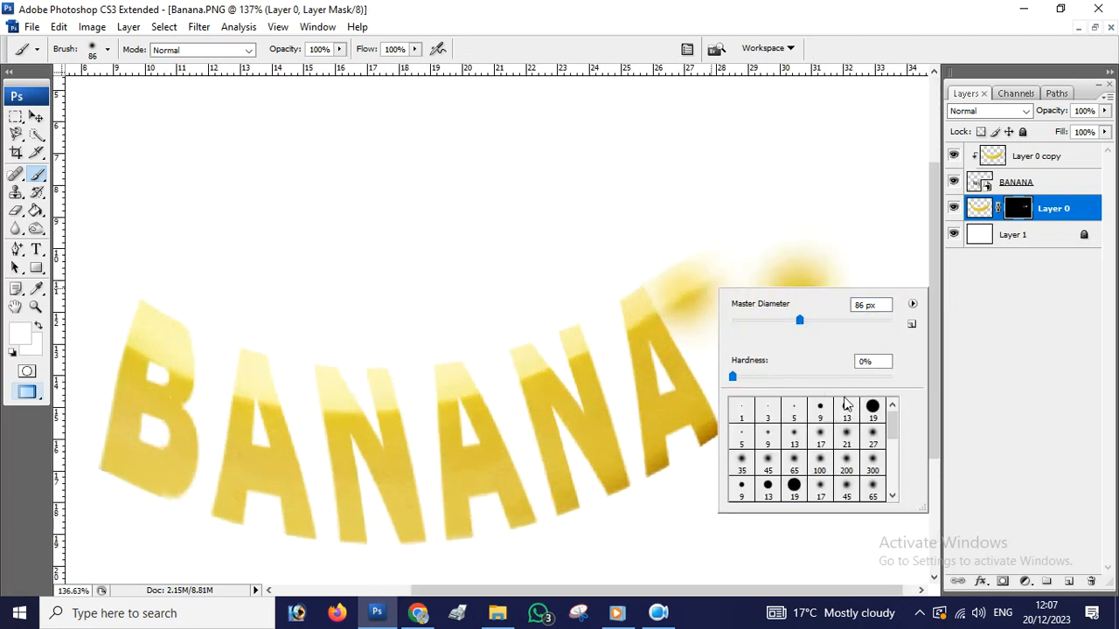
double_click(872, 411)
right_click(747, 292)
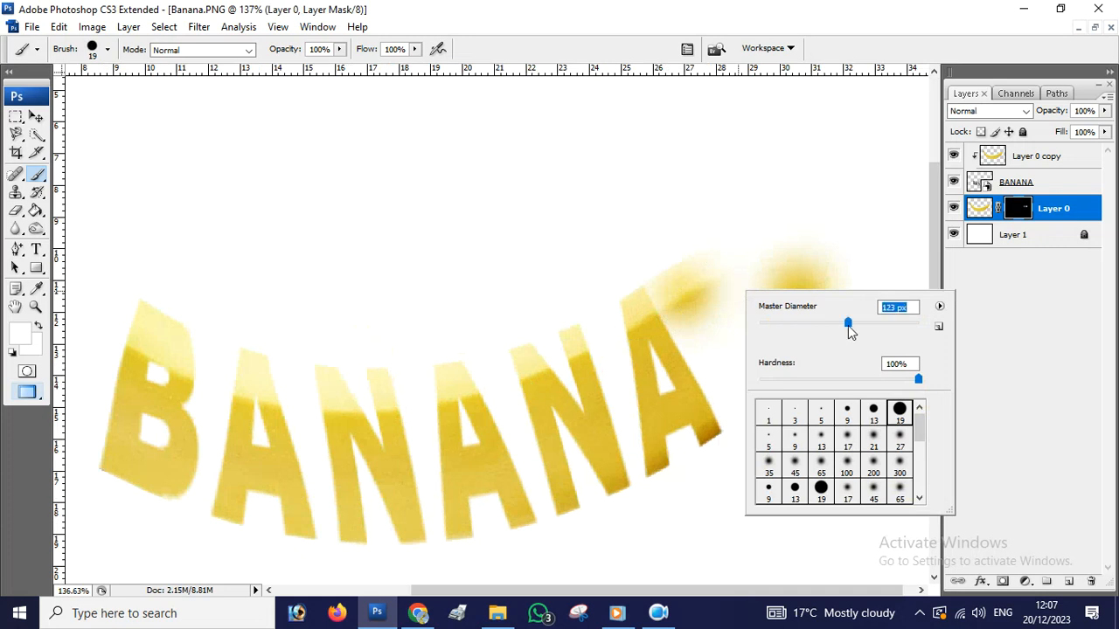
drag(835, 332, 820, 323)
click(689, 295)
mouse_move(688, 295)
mouse_down()
mouse_move(826, 215)
mouse_move(821, 294)
mouse_move(799, 330)
mouse_move(733, 332)
mouse_move(736, 345)
mouse_move(708, 328)
mouse_move(759, 409)
mouse_move(808, 345)
mouse_move(851, 256)
mouse_move(857, 207)
mouse_move(884, 182)
mouse_up()
Paint Layer 0's mask beside the letter B to reveal the banana's stem end.
key(space)
drag(469, 434, 690, 408)
mouse_move(362, 309)
mouse_down()
mouse_move(339, 296)
mouse_move(332, 332)
mouse_move(350, 332)
mouse_move(344, 381)
mouse_move(333, 323)
mouse_move(299, 262)
mouse_move(329, 360)
mouse_move(295, 276)
mouse_move(257, 232)
mouse_move(316, 263)
mouse_move(273, 252)
mouse_up()
key(ctrl+minus)
key(ctrl+minus)
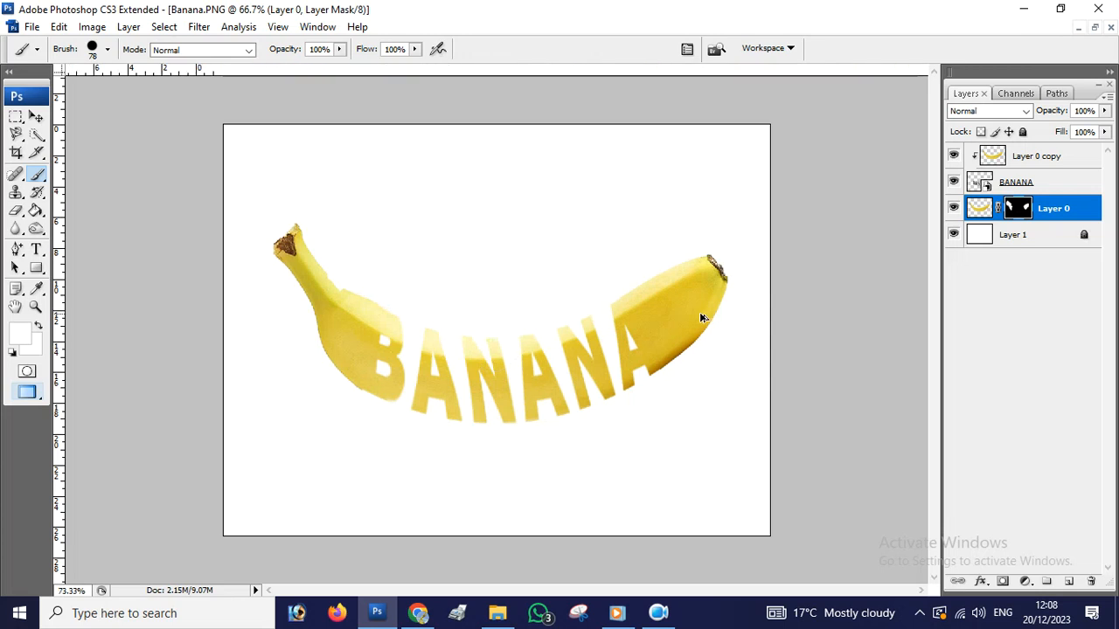
key(ctrl+0)
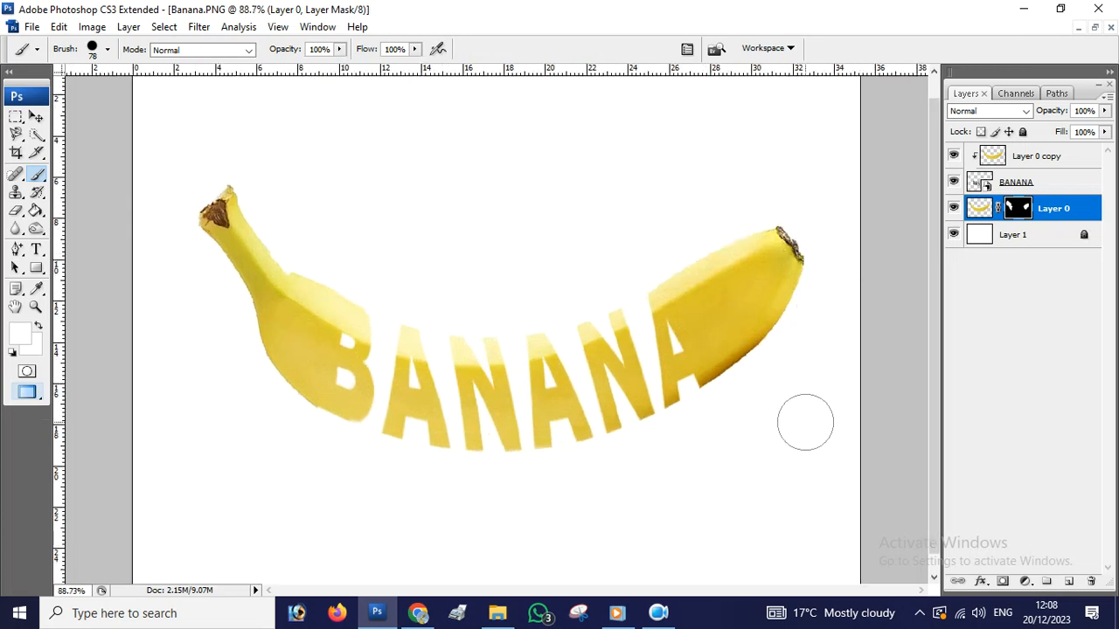
click(1046, 582)
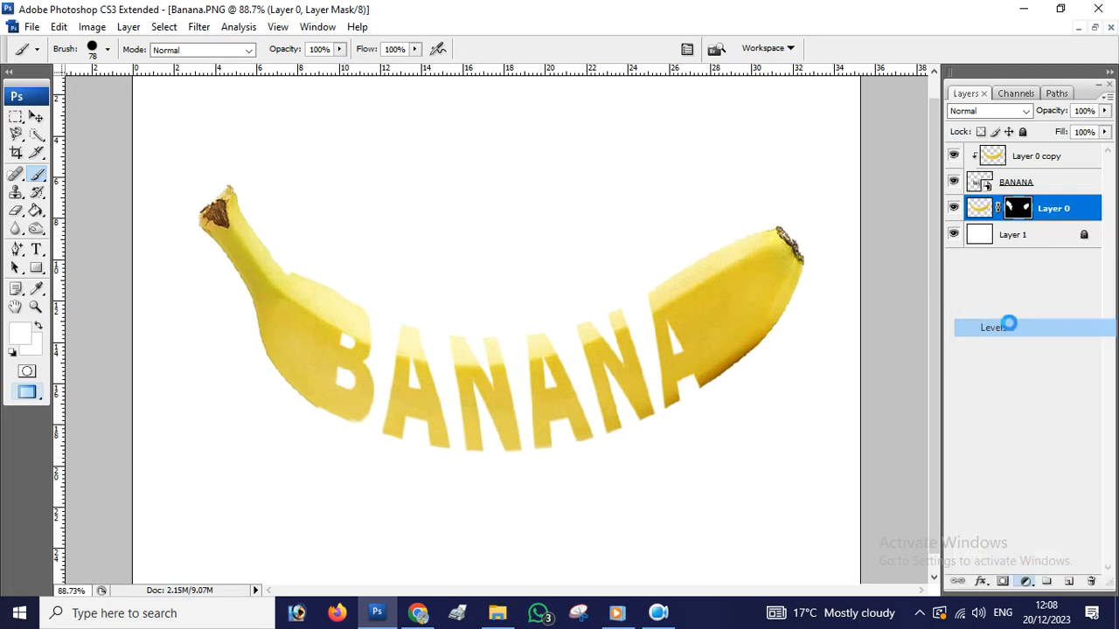
click(1011, 329)
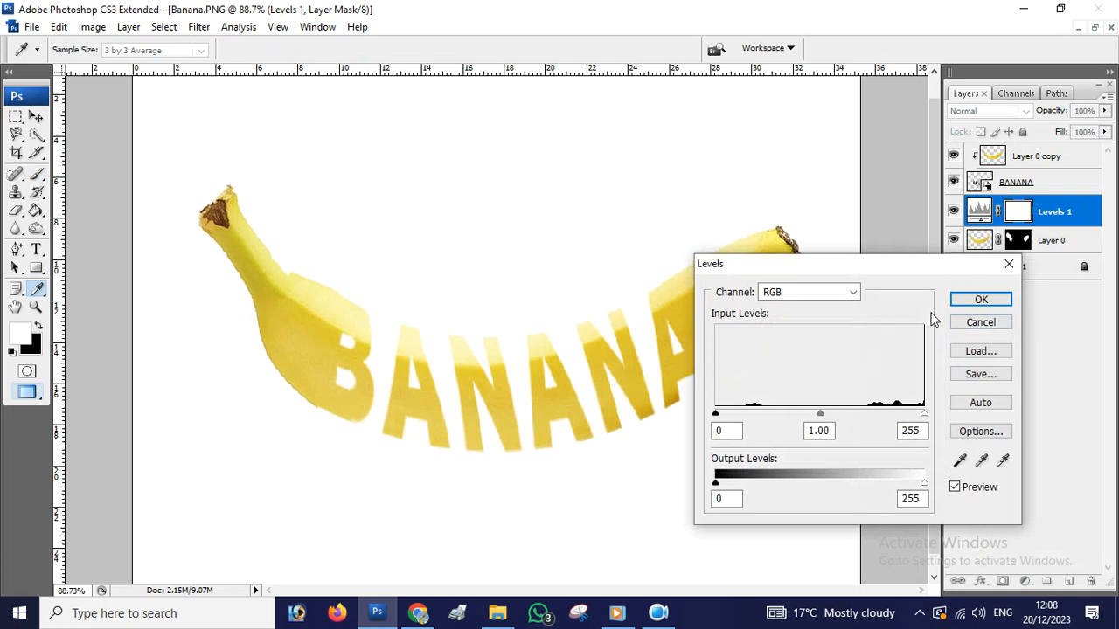
click(977, 320)
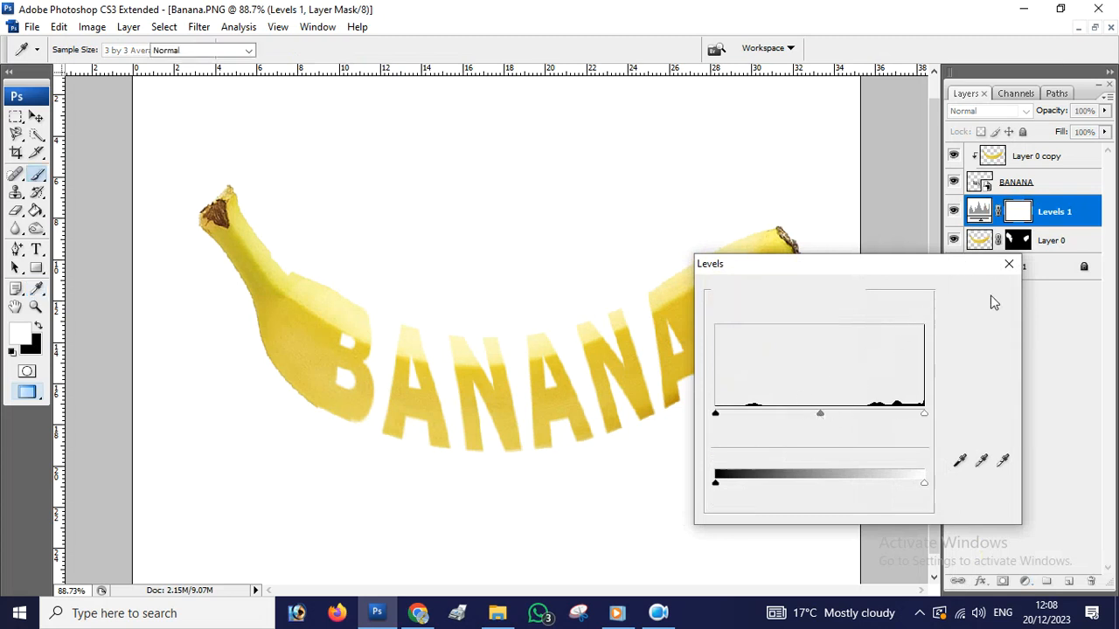
Add a Levels adjustment layer above Layer 0 copy with RGB input levels 18, 0.72 and 255.
click(1042, 157)
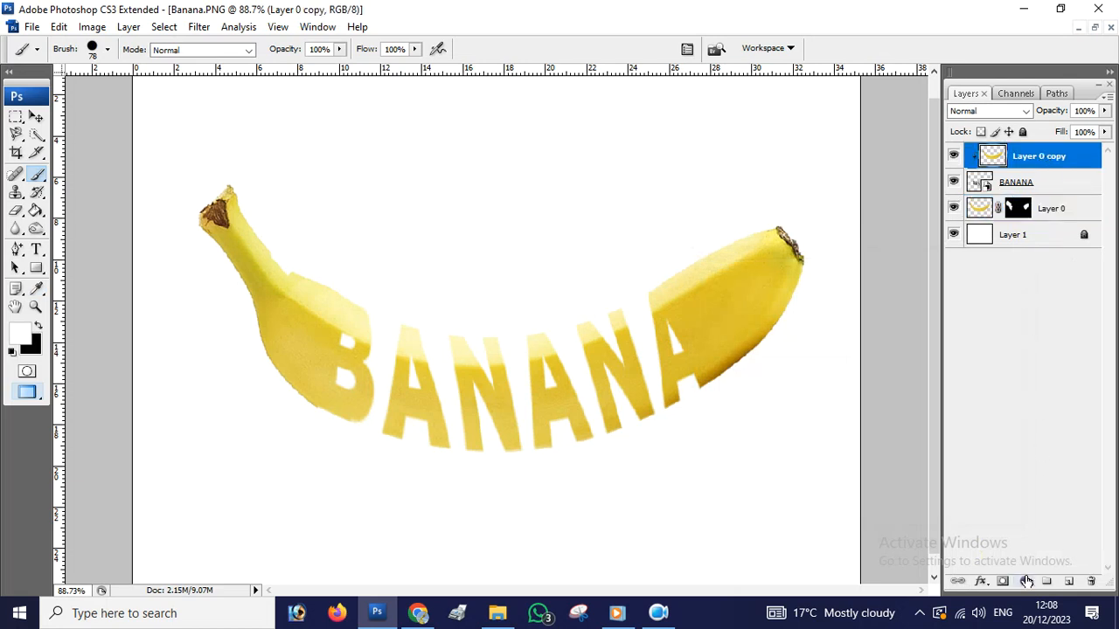
click(1026, 581)
click(1014, 319)
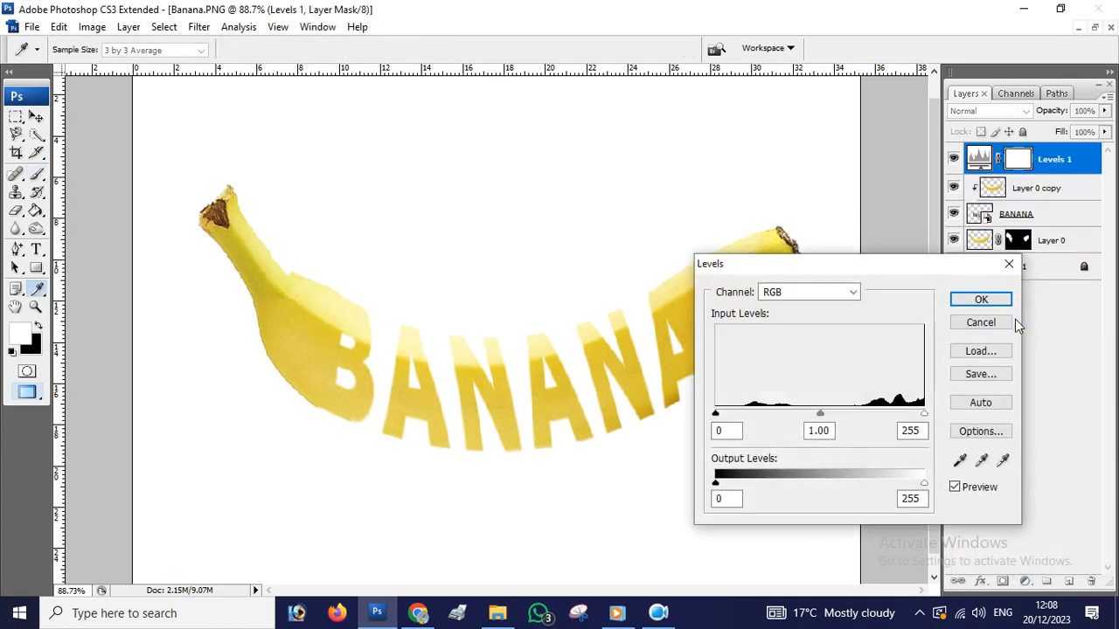
drag(825, 417, 924, 418)
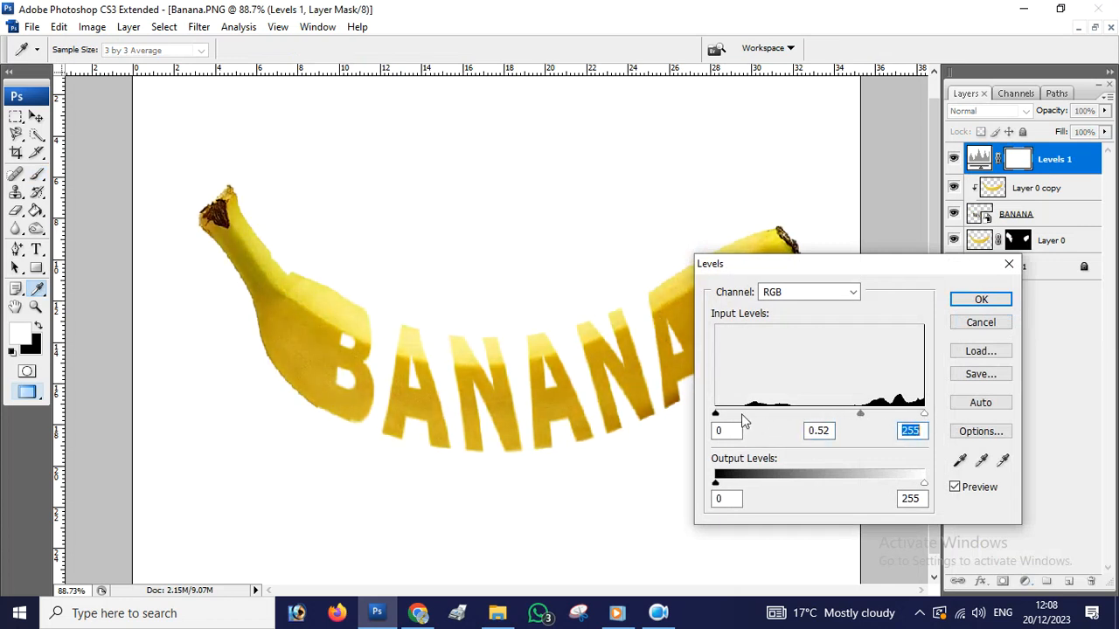
drag(738, 416, 731, 416)
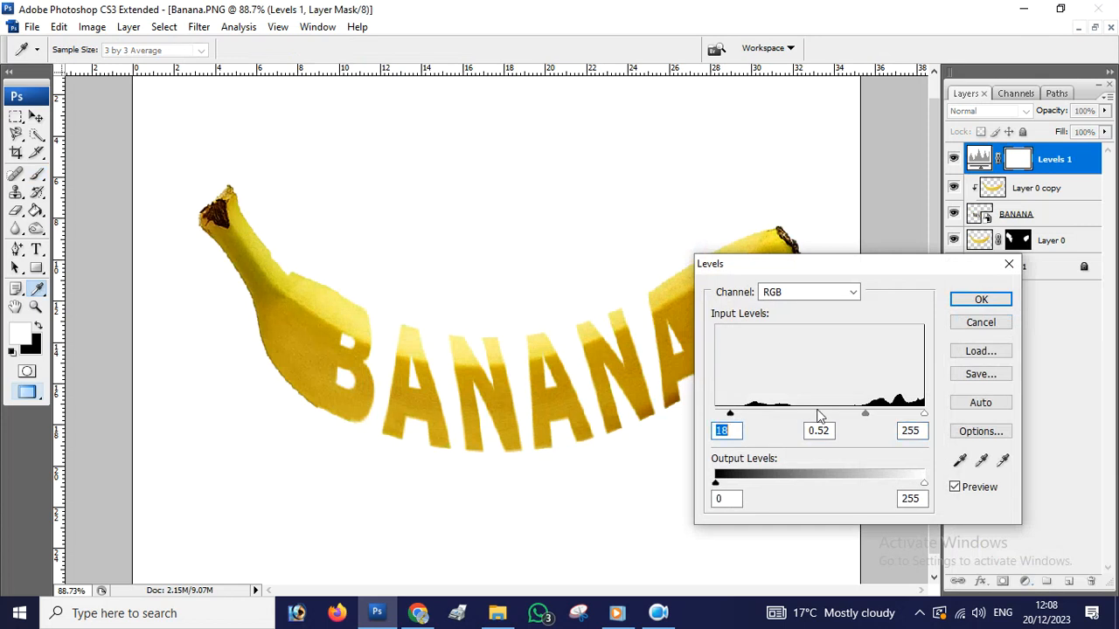
drag(859, 418, 844, 418)
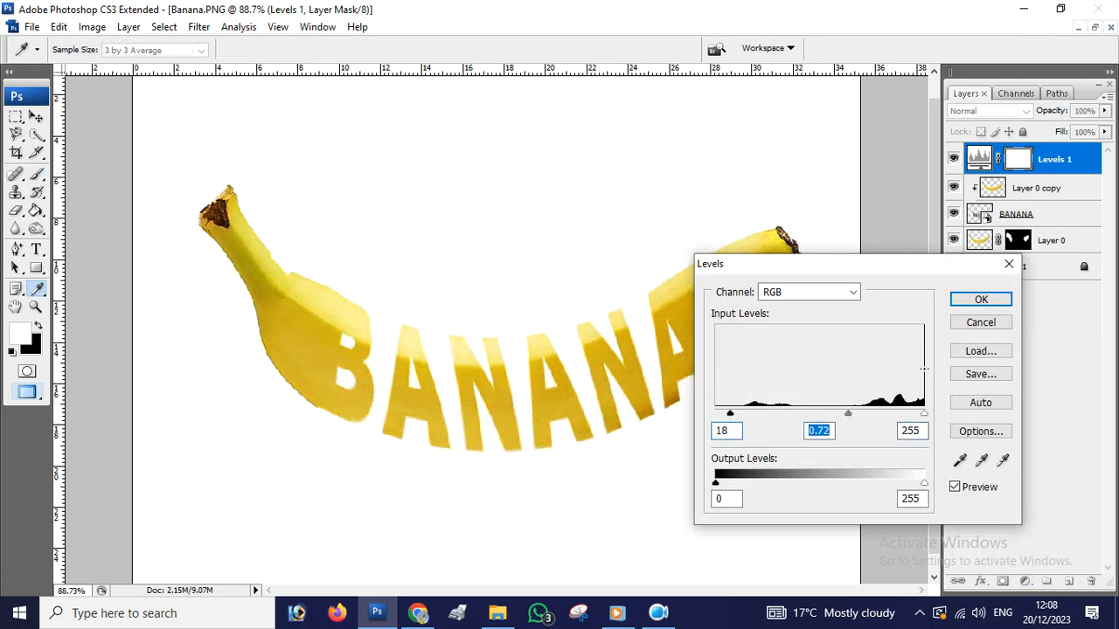
click(980, 299)
Add the text "Thank For Watching" in red 60 pt Arial Black below the banana.
scroll(677, 318, down, 2)
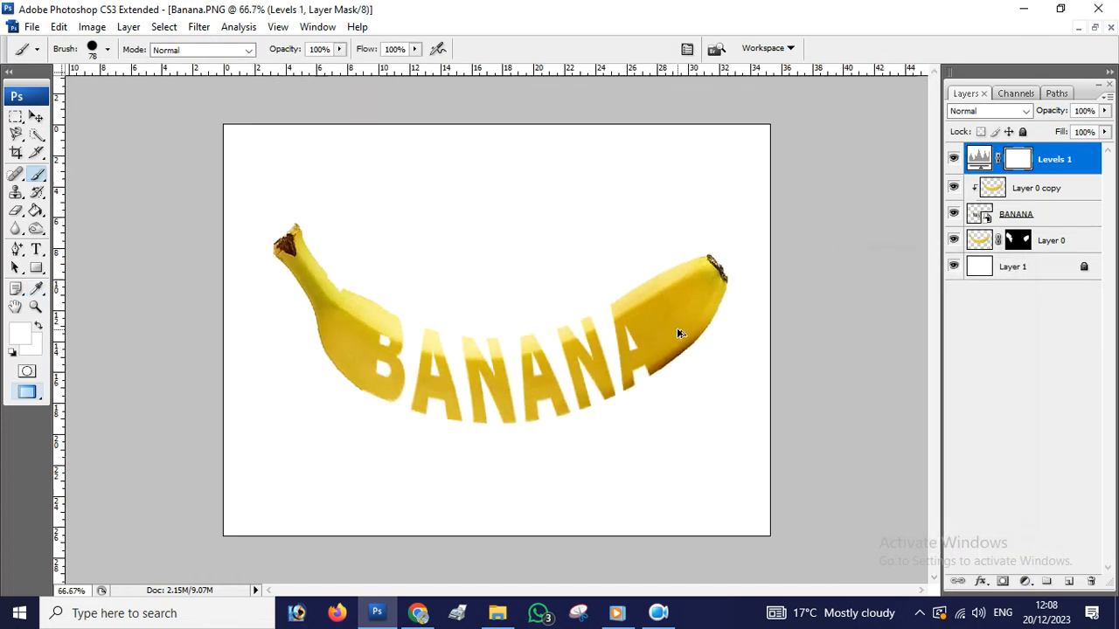
scroll(577, 416, up, 2)
key(t)
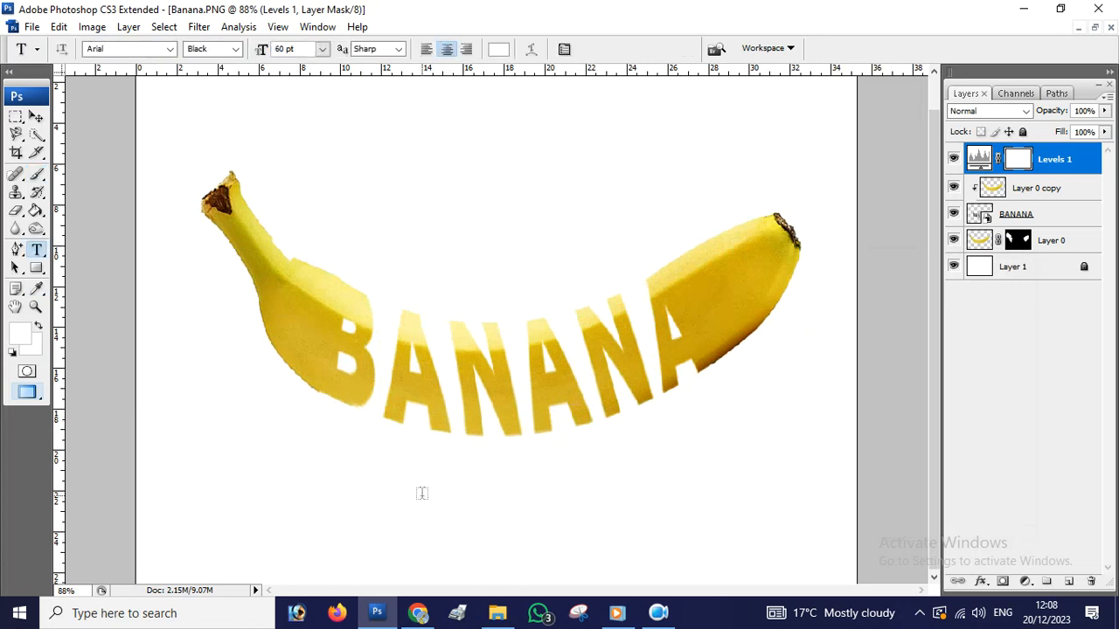
click(500, 50)
drag(742, 178, 809, 133)
click(979, 126)
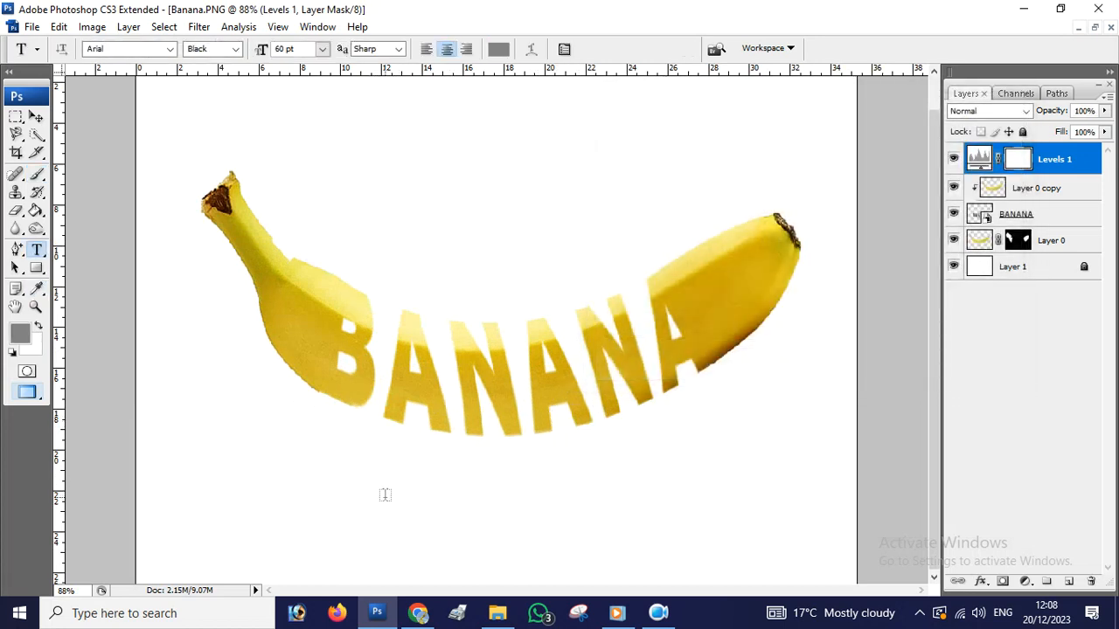
click(377, 487)
text(Than)
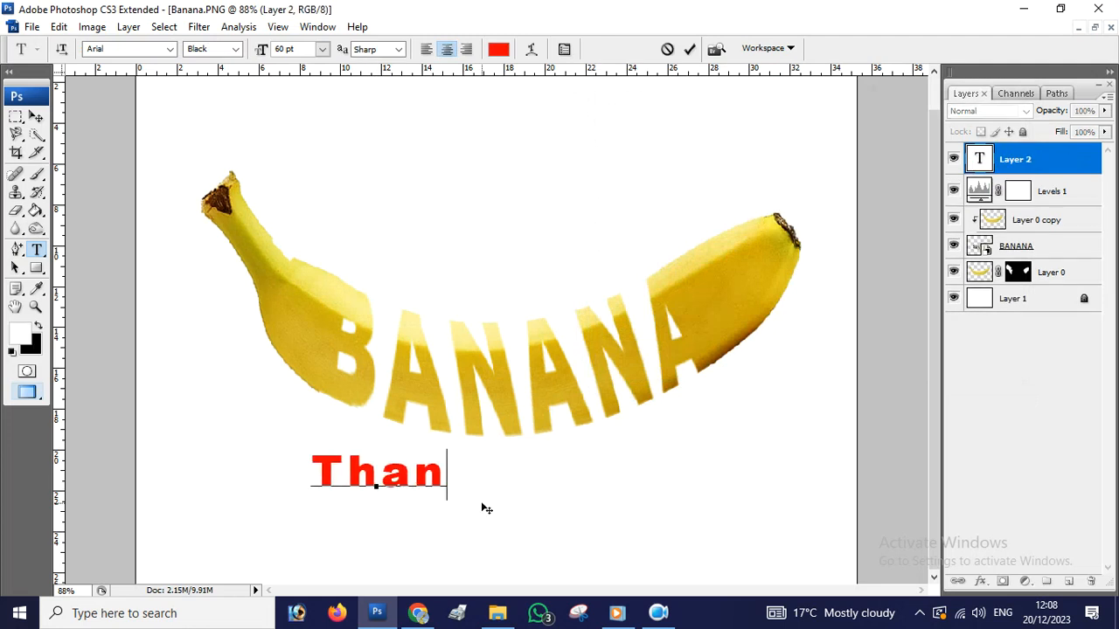
text(k For)
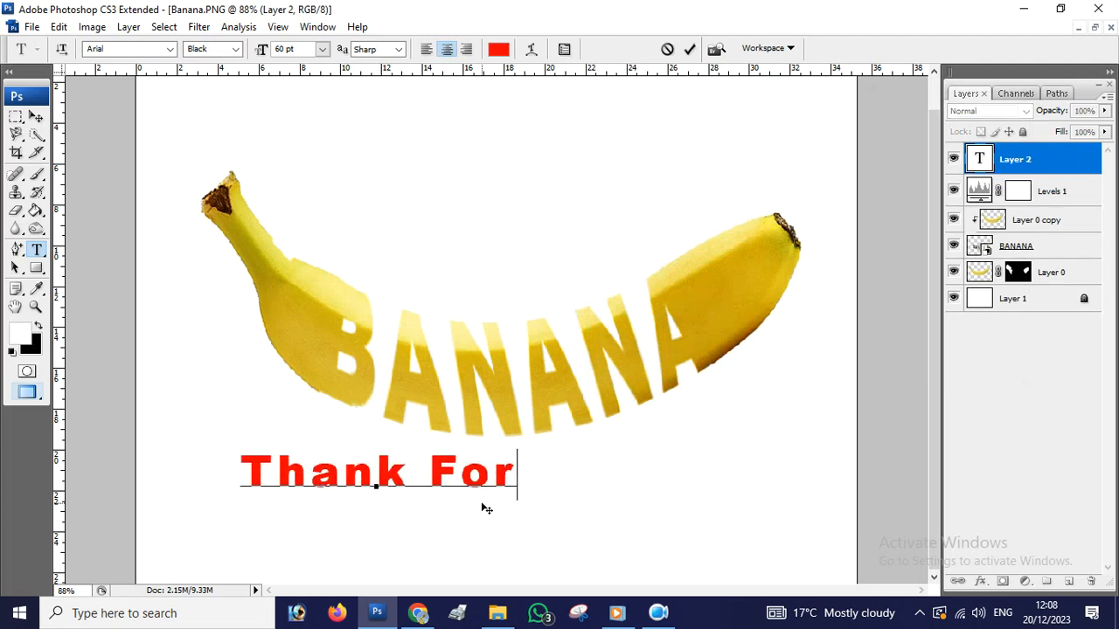
text( Watch)
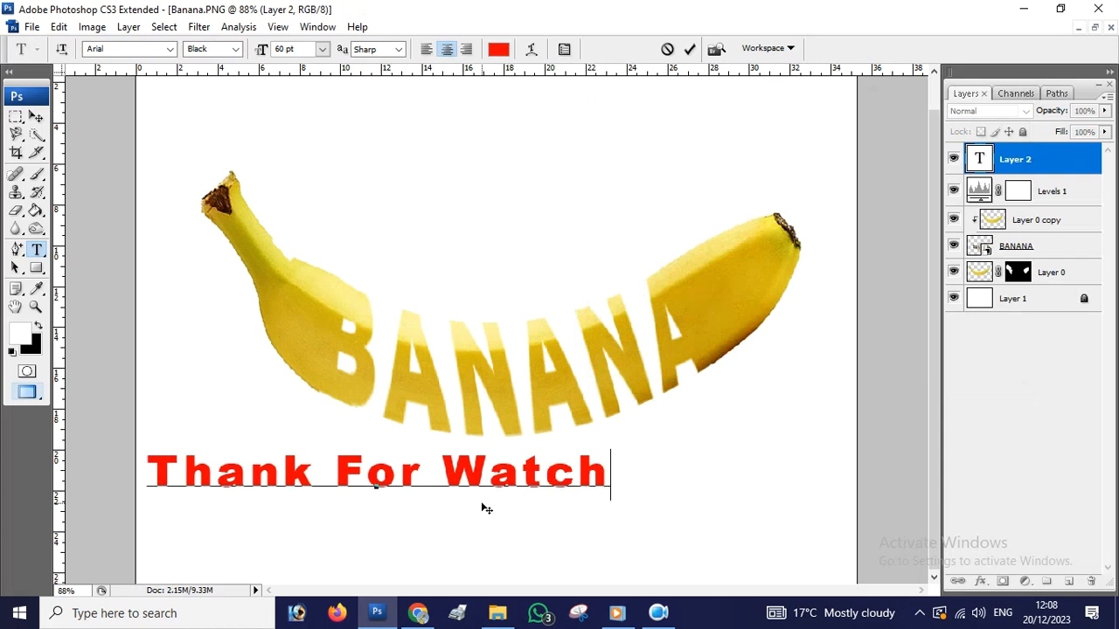
text(ing)
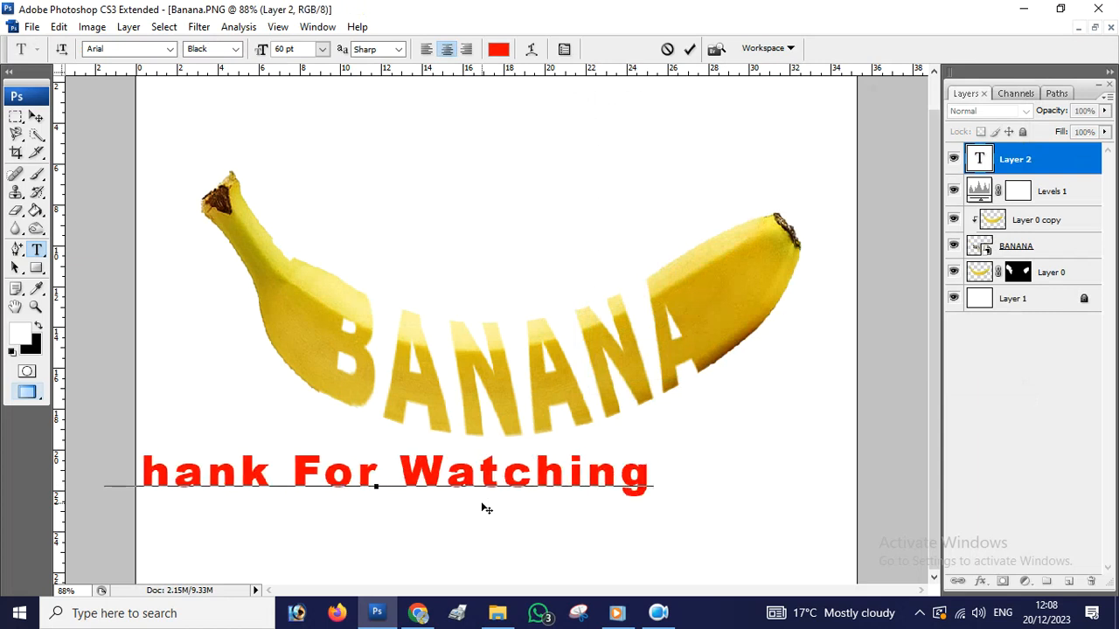
Move the "Thank For Watching" text so it sits centered beneath the banana.
key(ctrl+a)
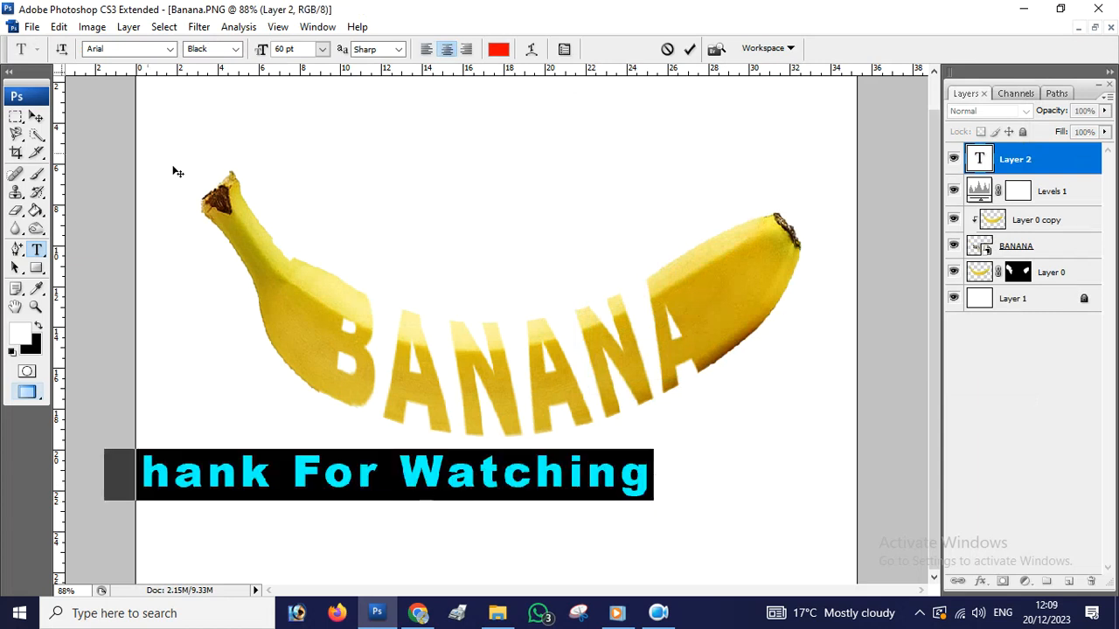
click(35, 117)
drag(500, 472, 608, 467)
Add a second line reading "LD Graphics" to the "Thank For Watching" text.
key(t)
click(749, 468)
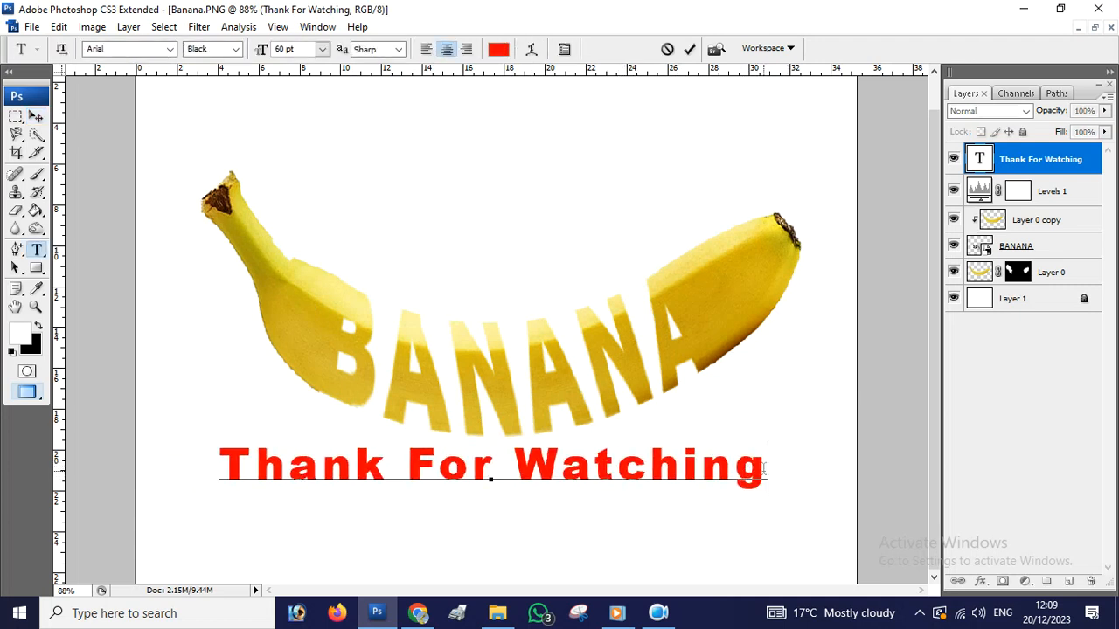
key(Return)
text(L)
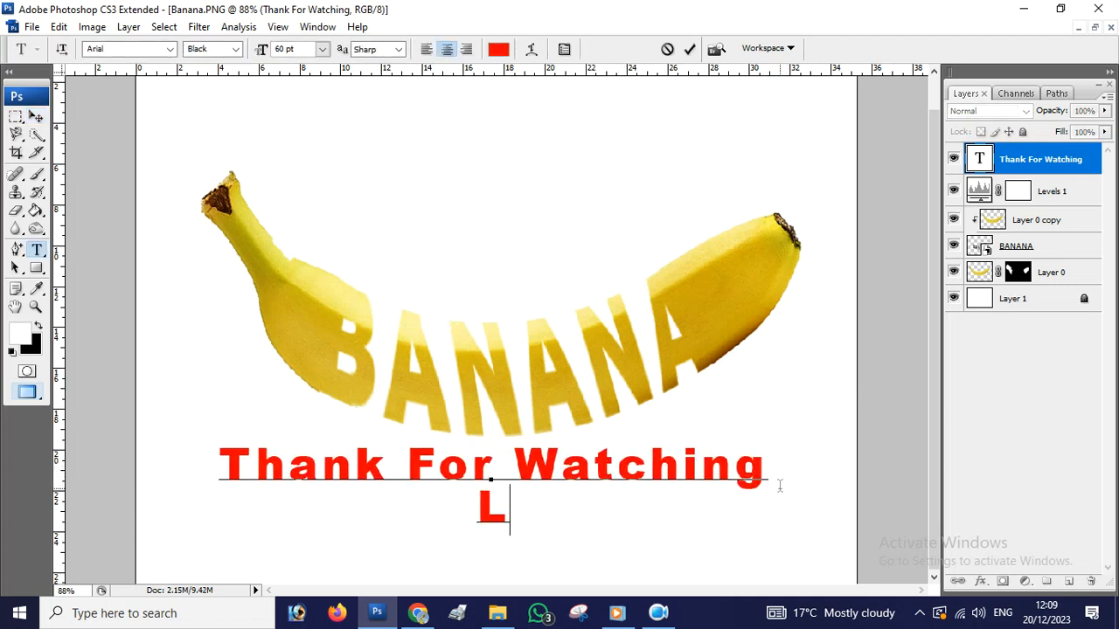
text(D Gra)
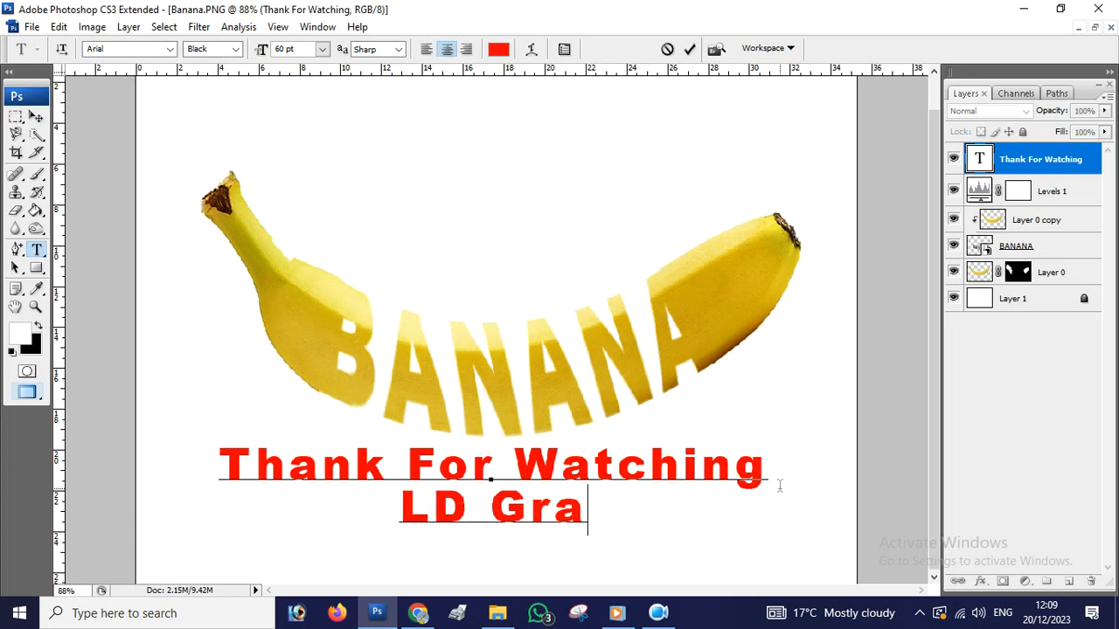
text(phics)
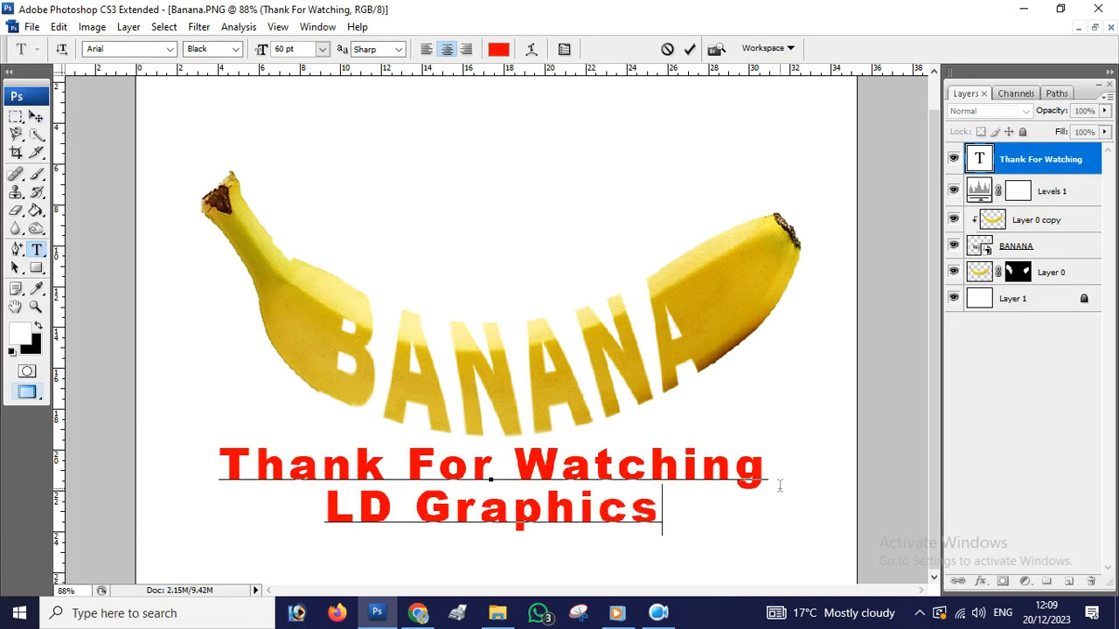
click(36, 118)
key(ctrl+0)
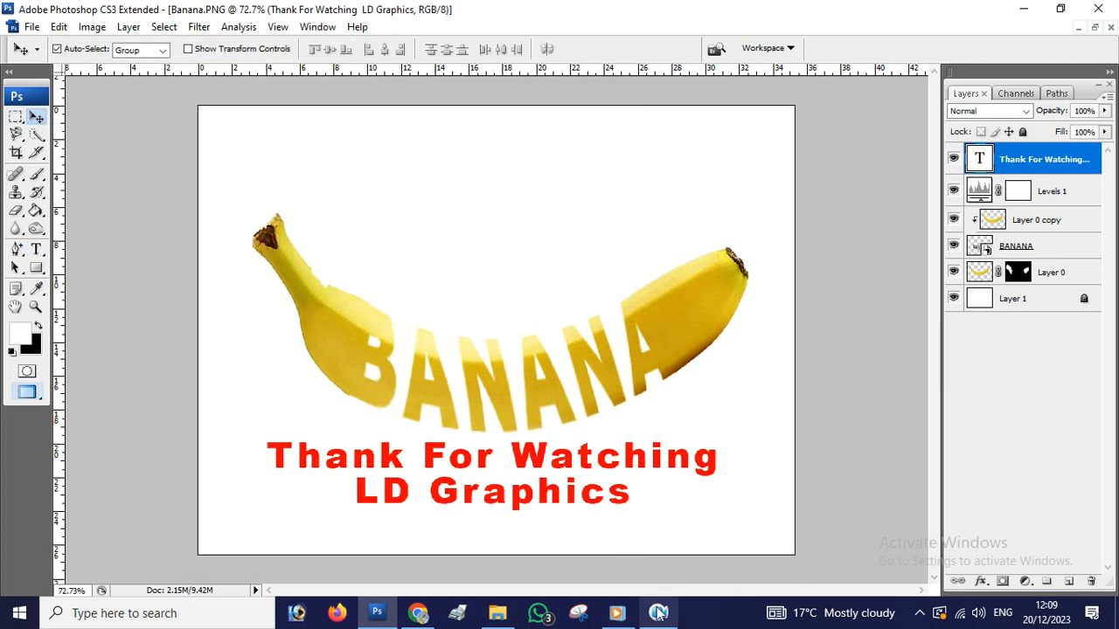
Open the Welcome Image file from the Images folder in File Explorer as a separate document in Photoshop.
mouse_move(661, 619)
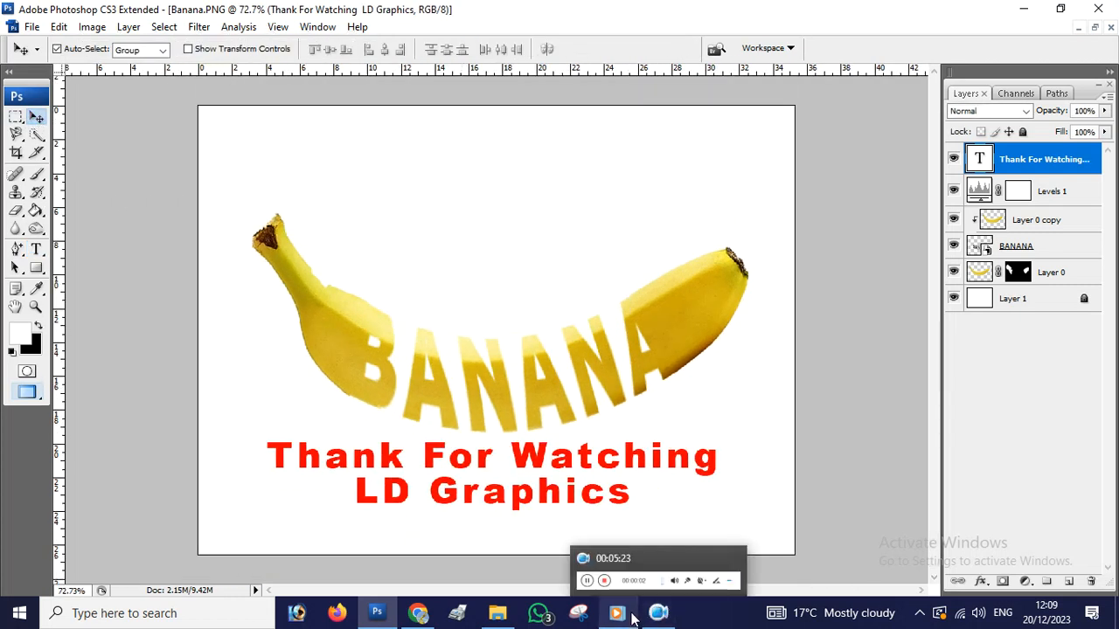
click(496, 612)
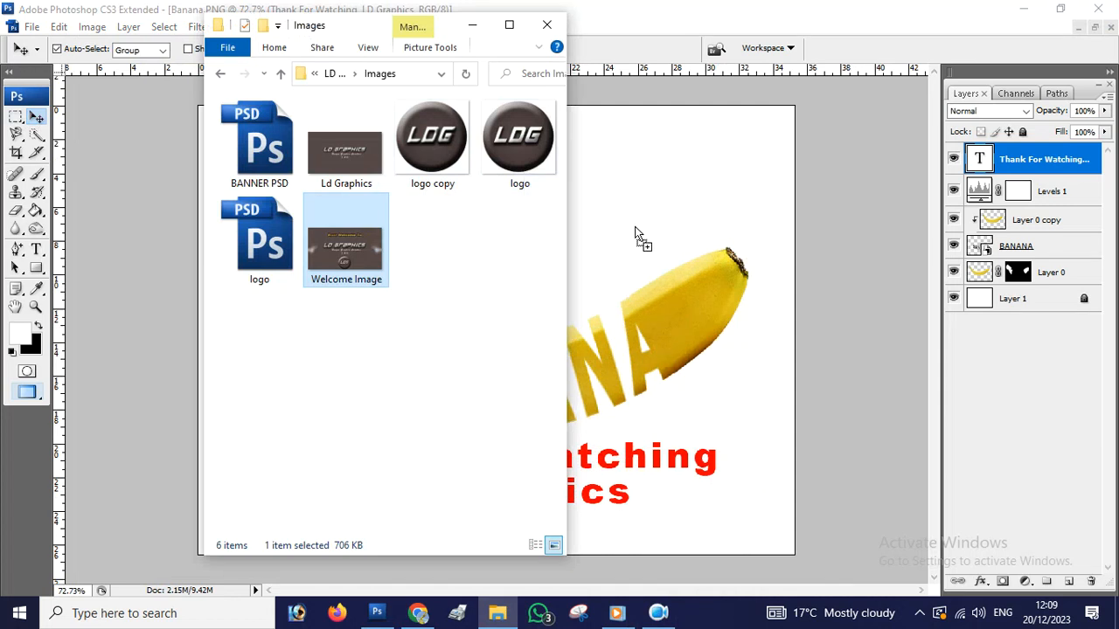
drag(617, 230, 648, 227)
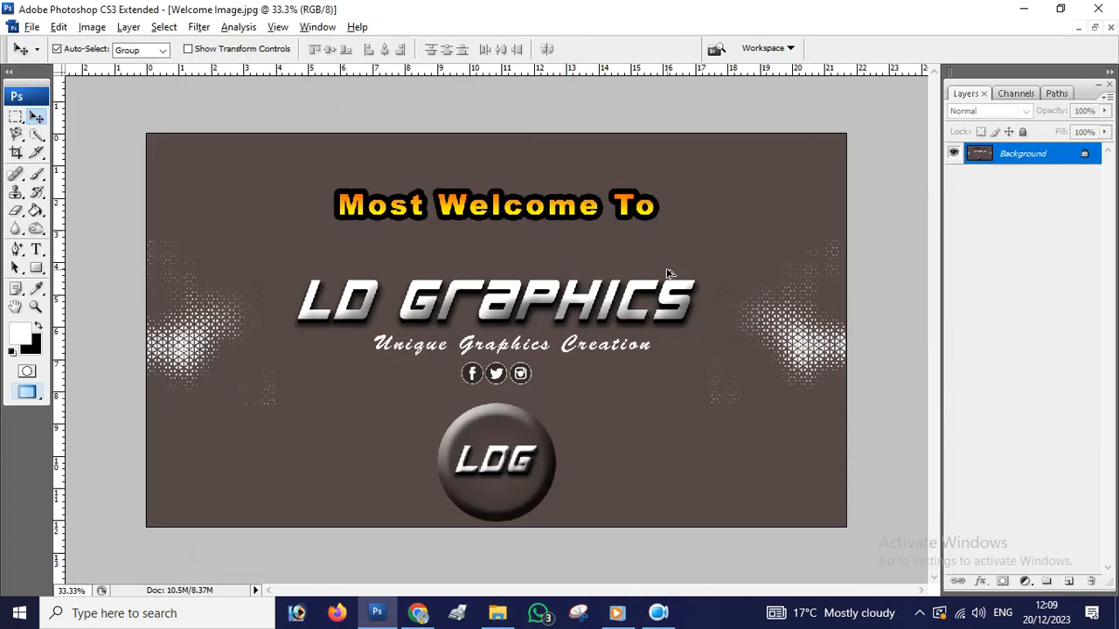
scroll(669, 274, up, 2)
scroll(754, 381, down, 1)
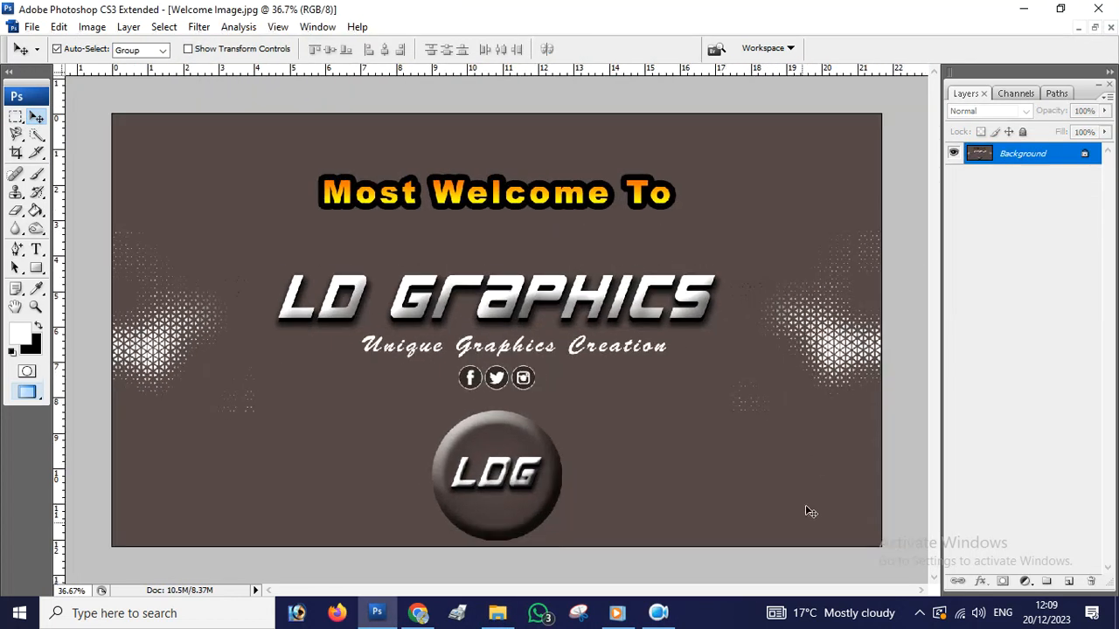
click(658, 613)
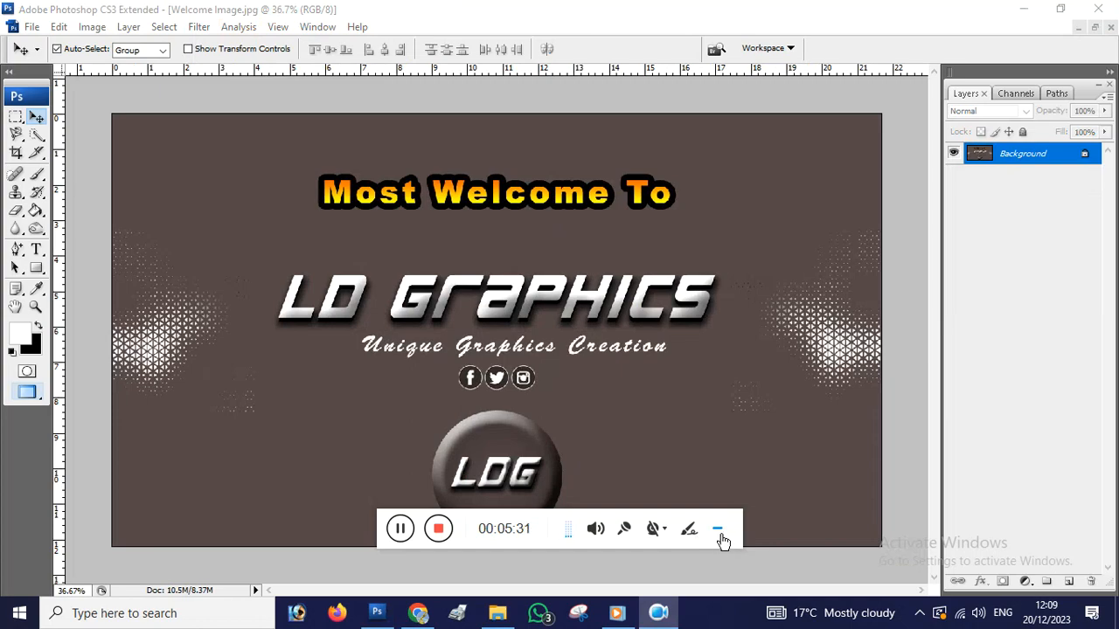